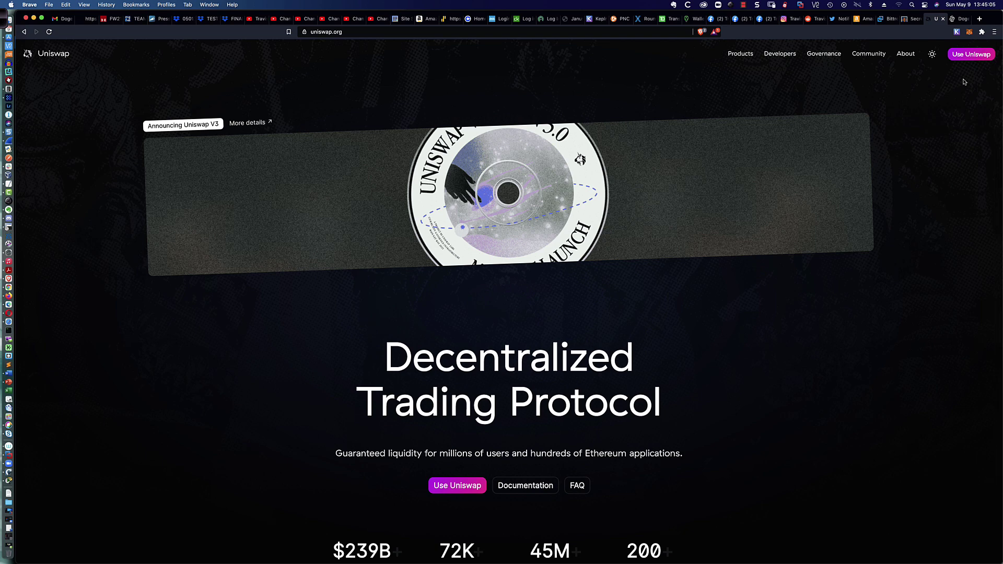
Step: Check the wallet's 0.1637 ETH balance in MetaMask, then close the wallet overview
click(969, 32)
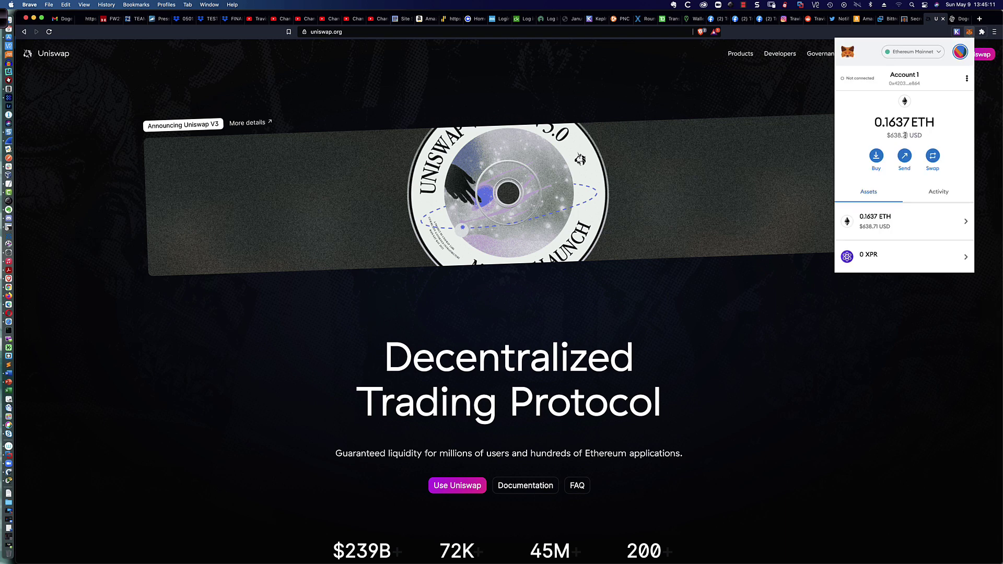
drag(923, 136, 890, 137)
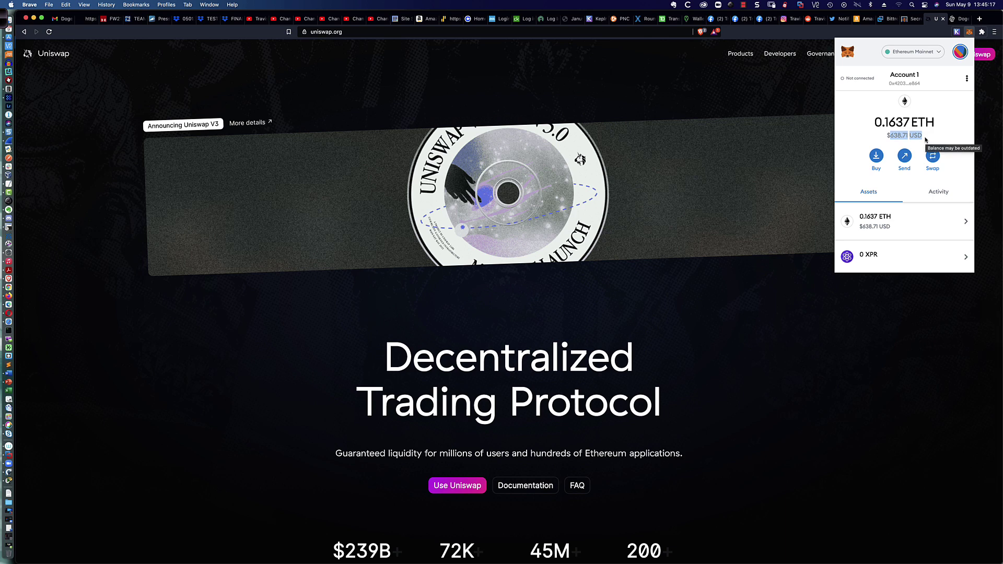
click(940, 131)
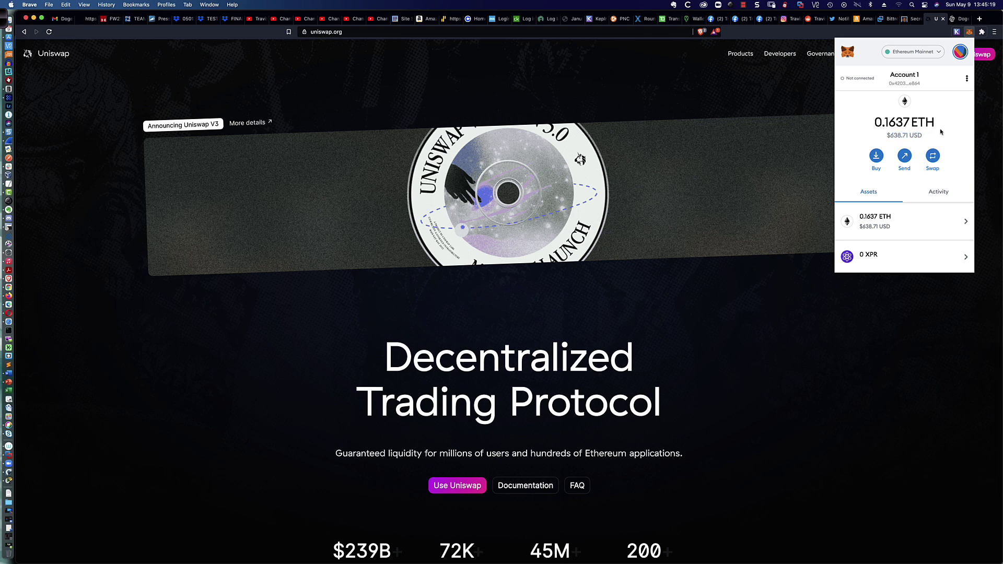
click(716, 300)
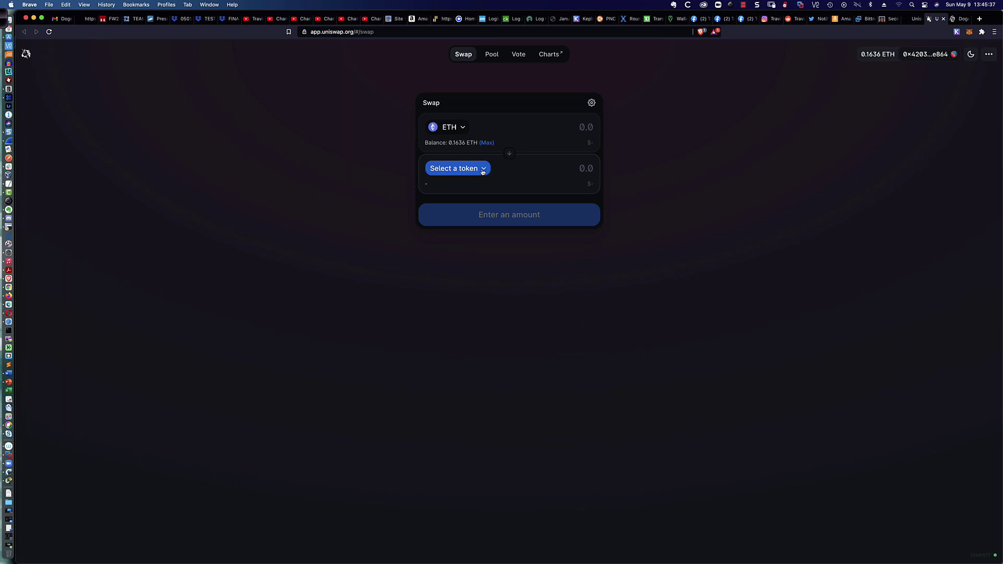
Step: Open the receive-token picker and review the active token lists, which show a 7191000 SHIB balance
click(484, 169)
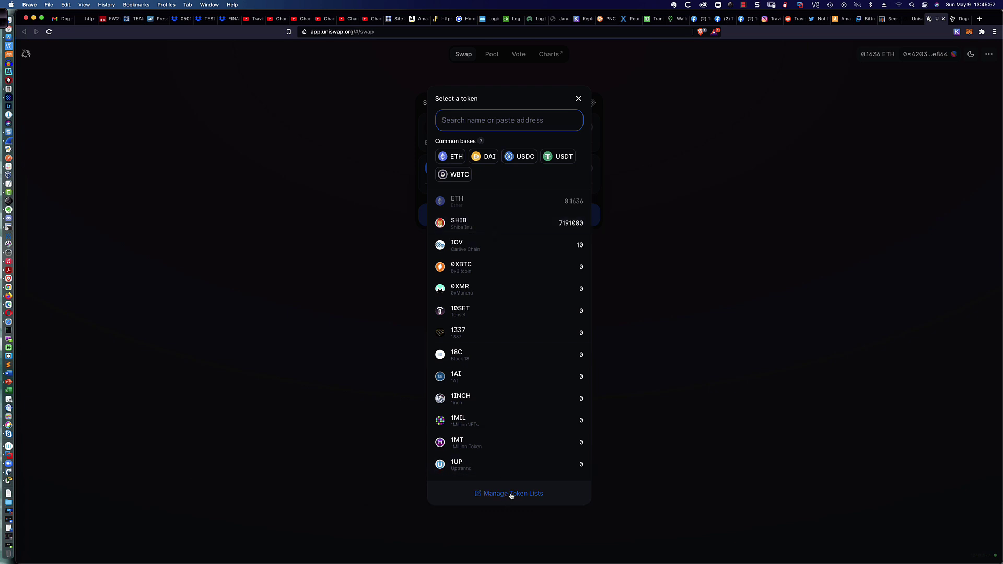
click(511, 493)
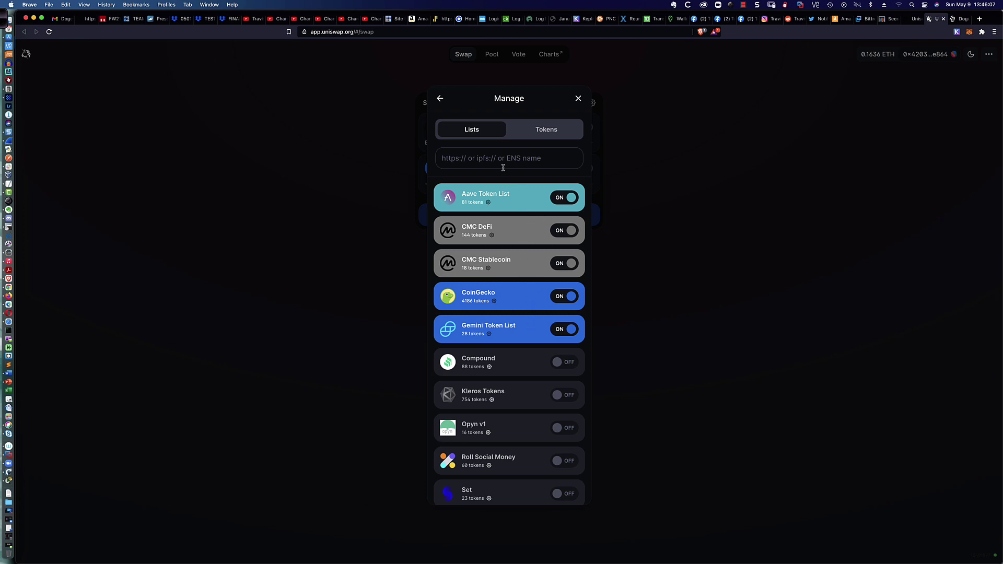
click(441, 99)
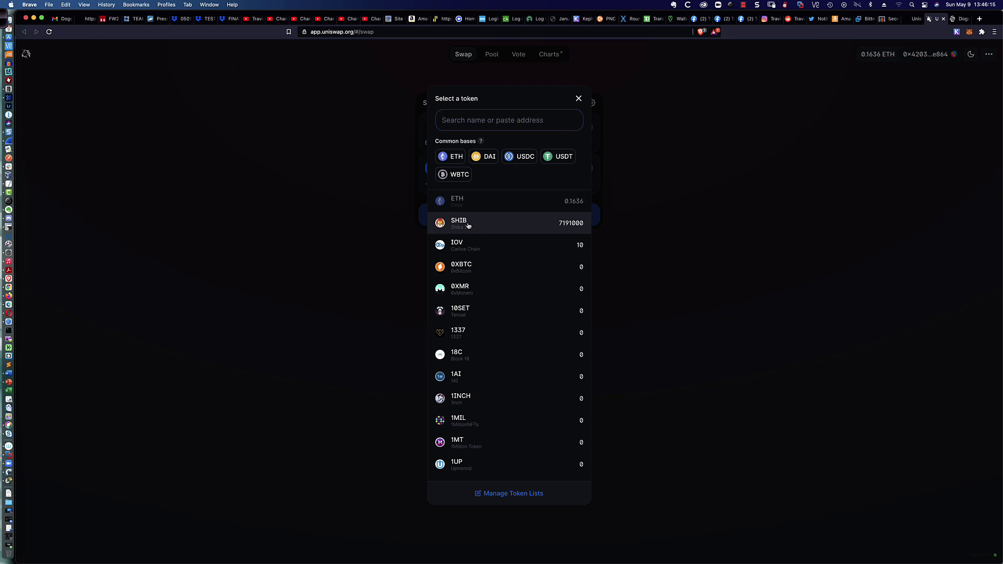
Step: Pick SHIB and swap the full 0.153678 ETH for about 43195300 SHIB, then reject it in MetaMask
click(496, 224)
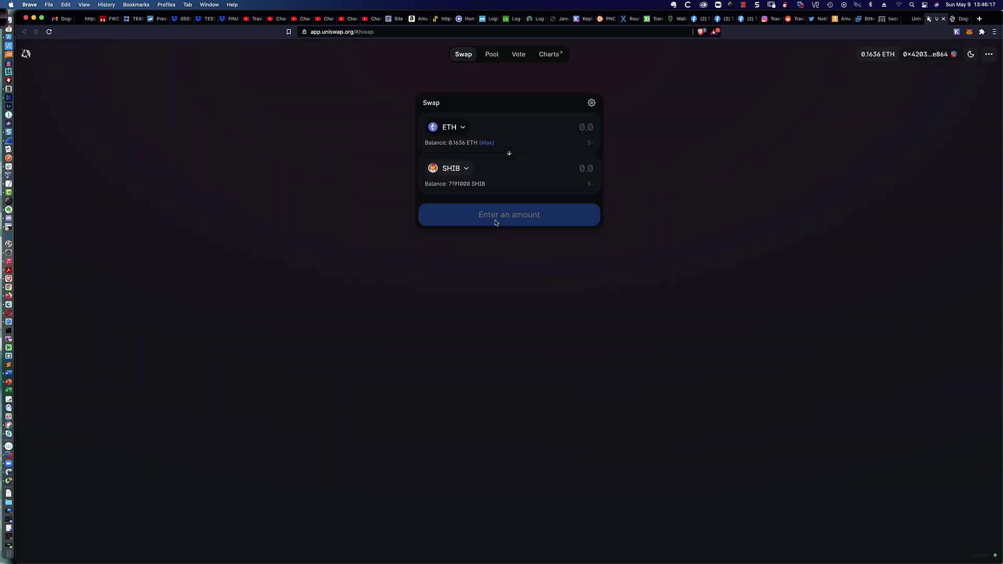
click(487, 143)
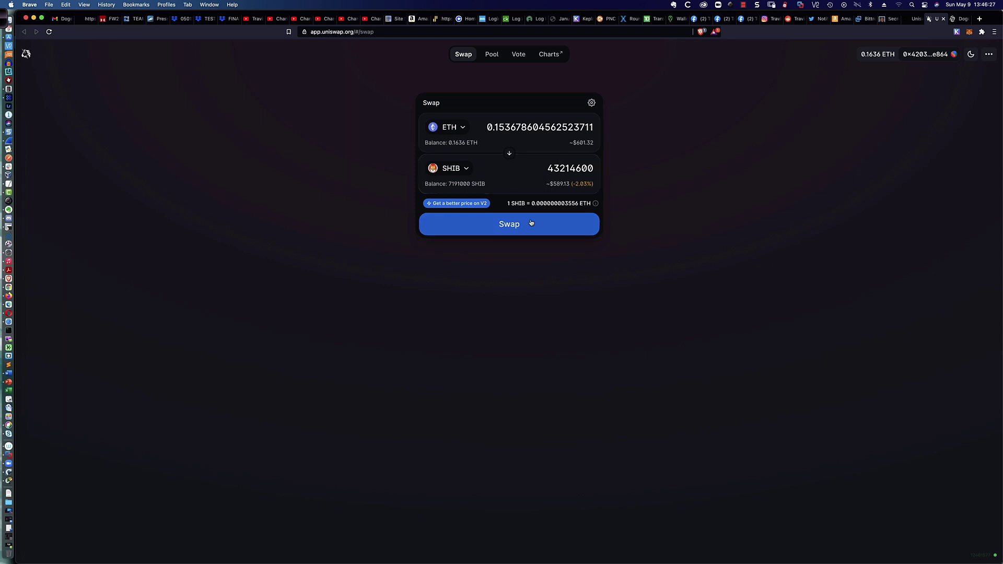
click(519, 225)
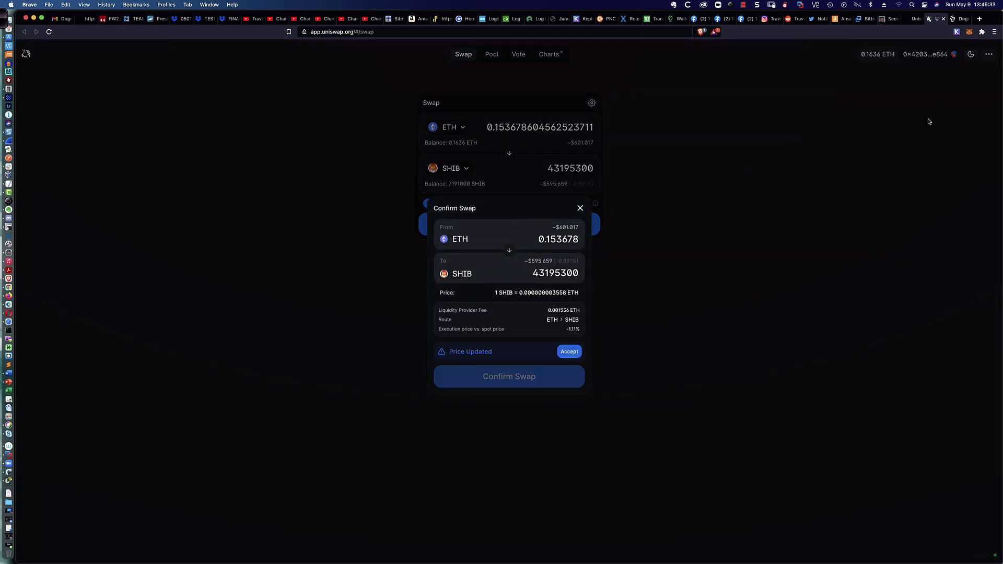
click(569, 351)
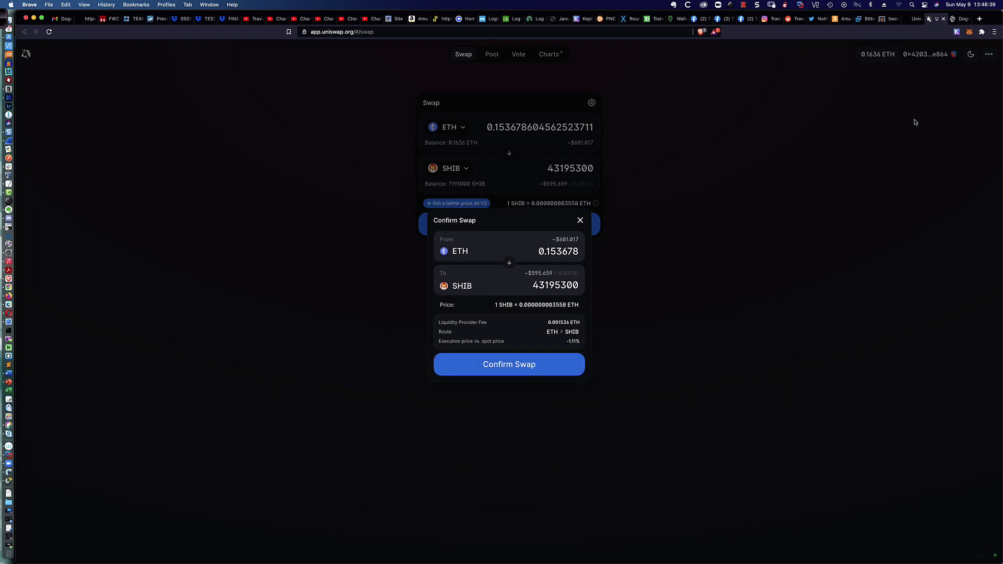
click(549, 372)
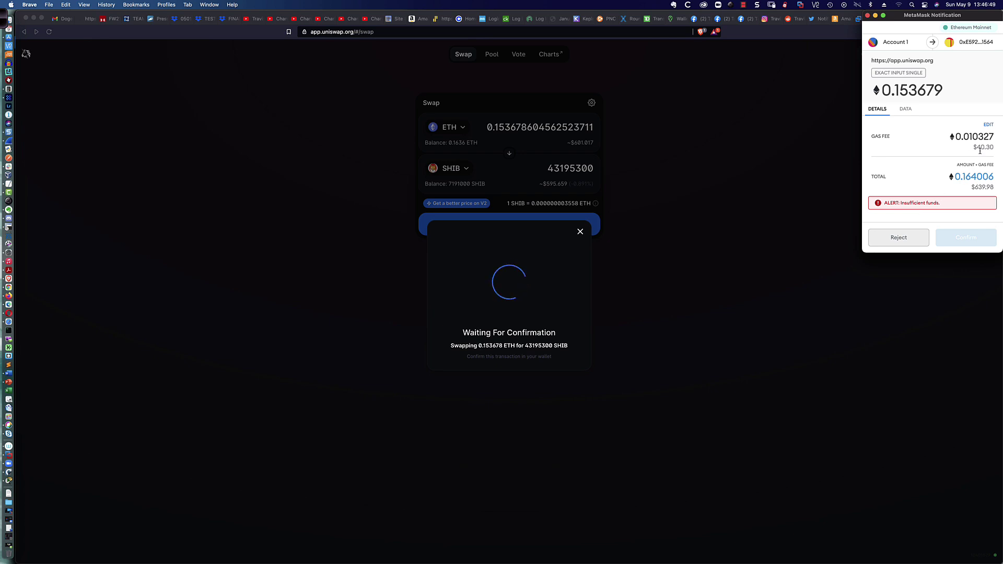
click(894, 238)
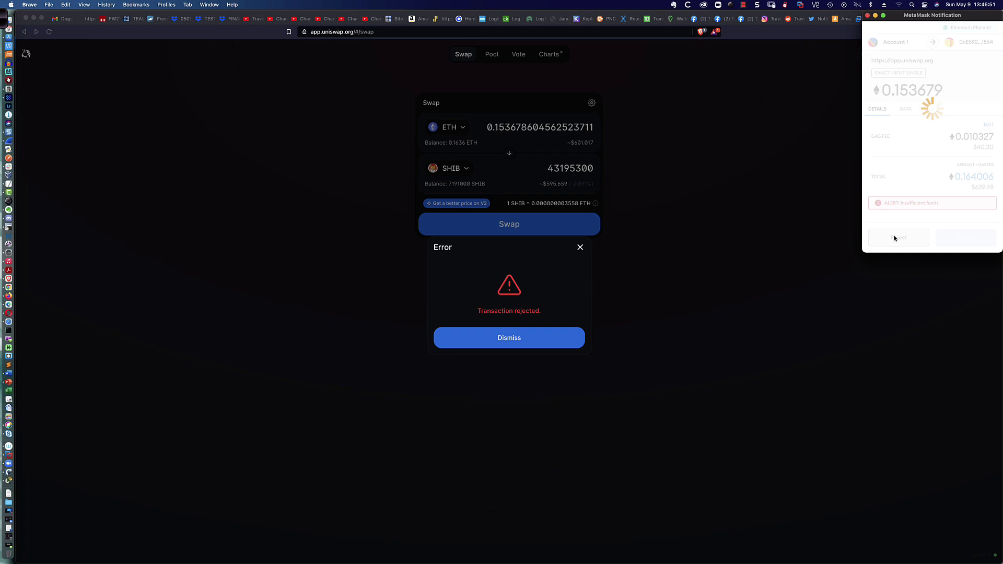
Step: Dismiss the rejection error, reload the swap page, and enter 0.16 ETH
click(496, 337)
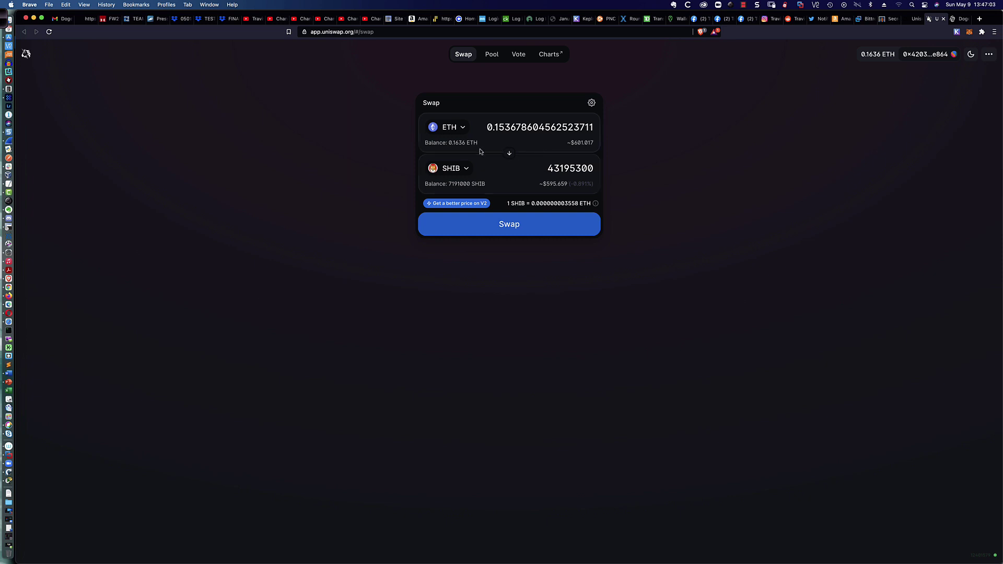
click(49, 31)
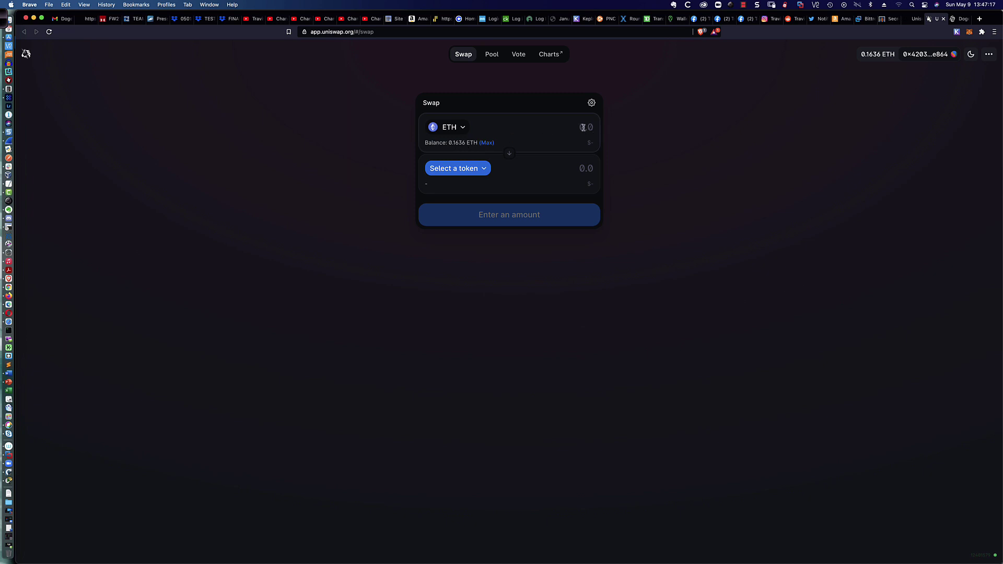
text(0.16)
Step: Recheck the wallet's ETH balance, then adjust the ETH amount to 0.150 (about $586.65)
click(969, 32)
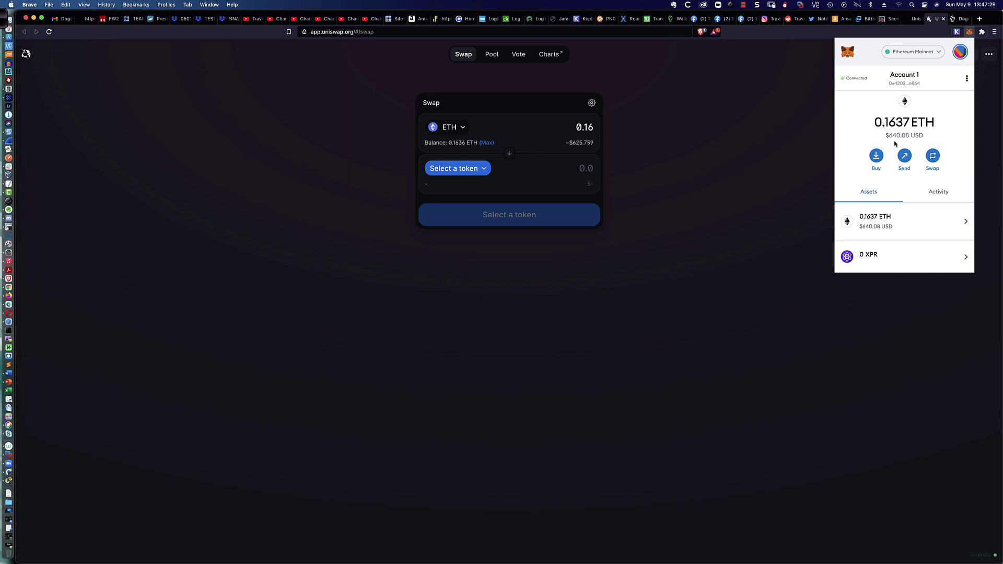
click(579, 135)
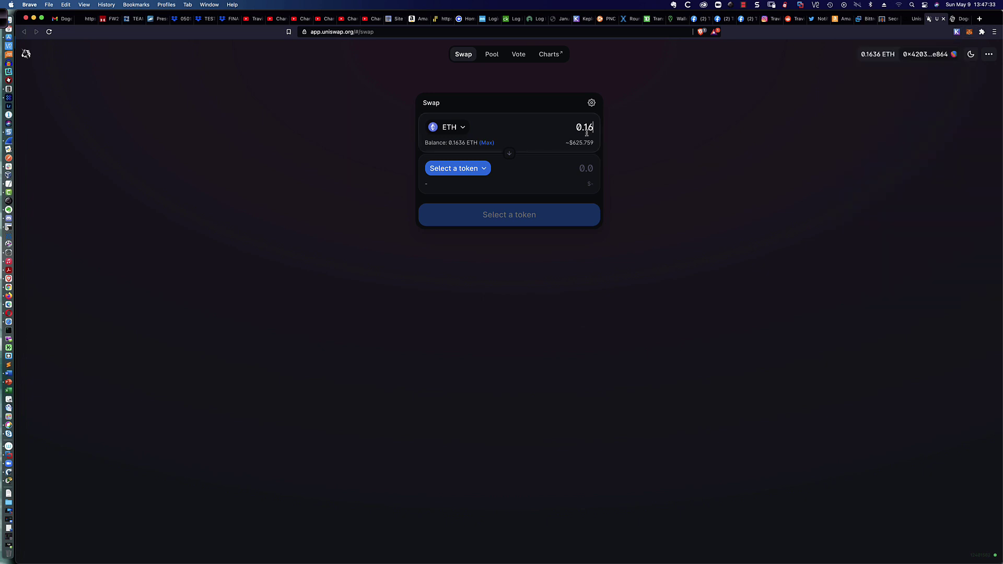
key(BackSpace)
text(575)
key(BackSpace)
key(BackSpace)
text(3)
key(BackSpace)
text(2)
key(BackSpace)
text(0)
Step: Search the receive-token list for SHIB and select it
click(460, 170)
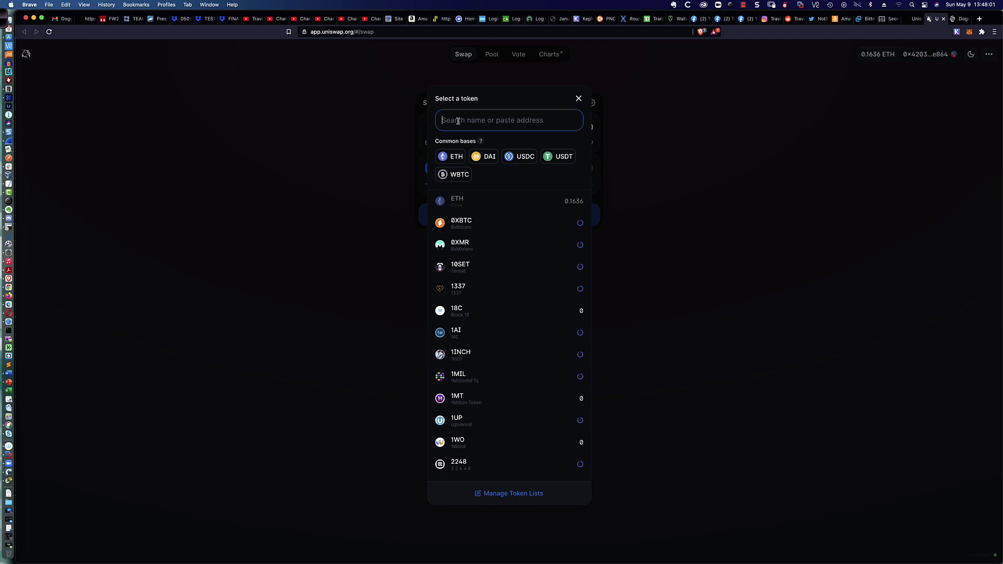
text(SHIB)
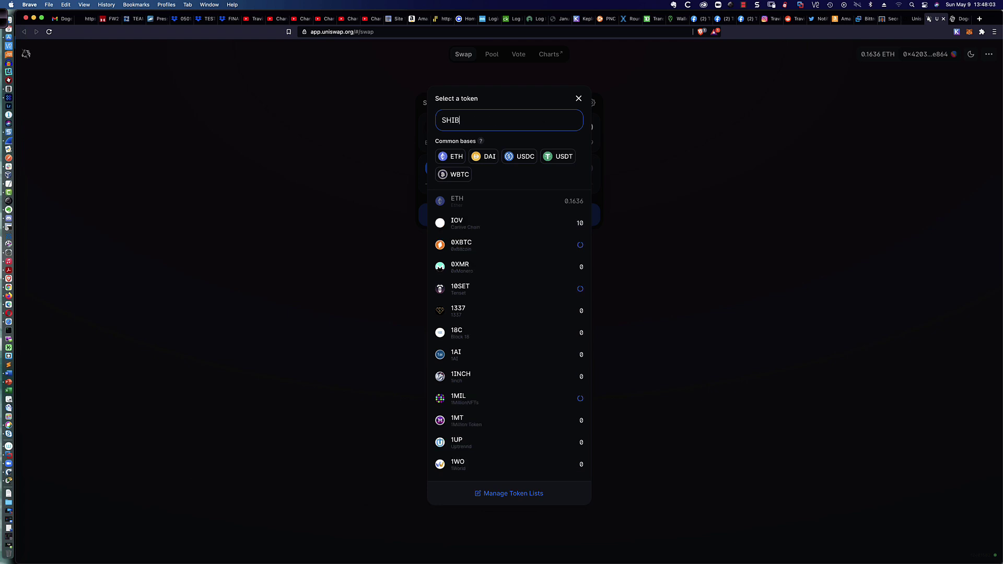
text(S)
key(BackSpace)
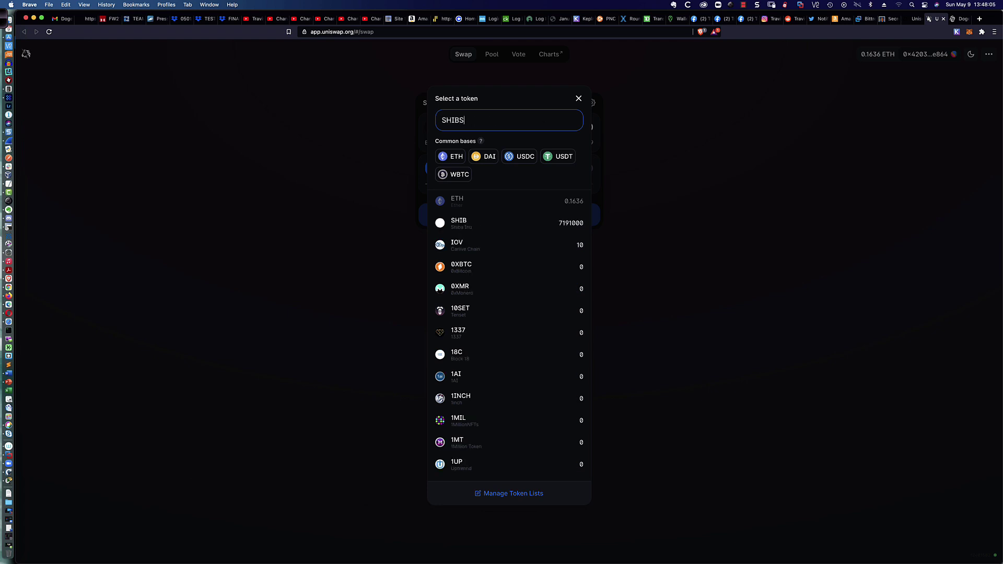
key(BackSpace)
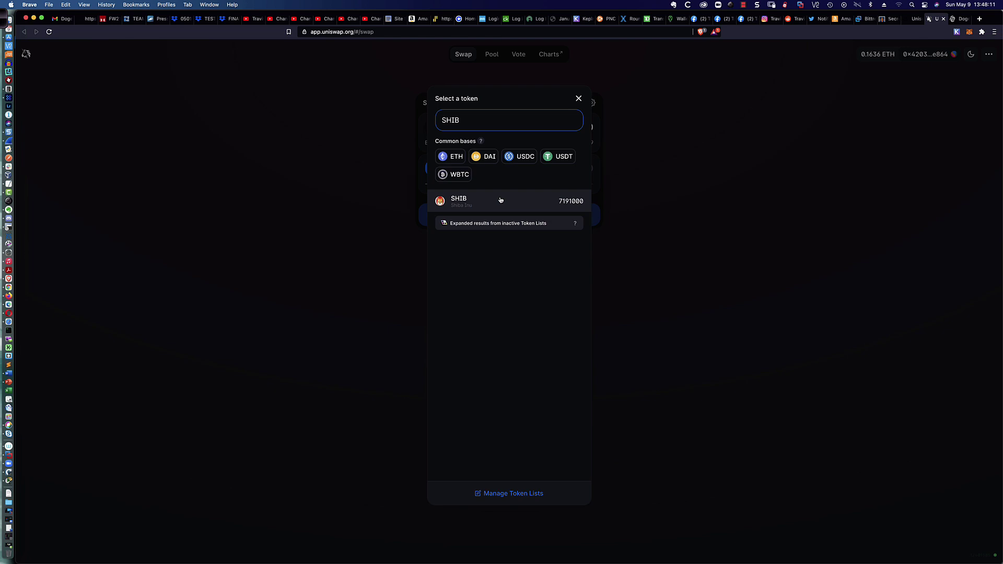
click(501, 200)
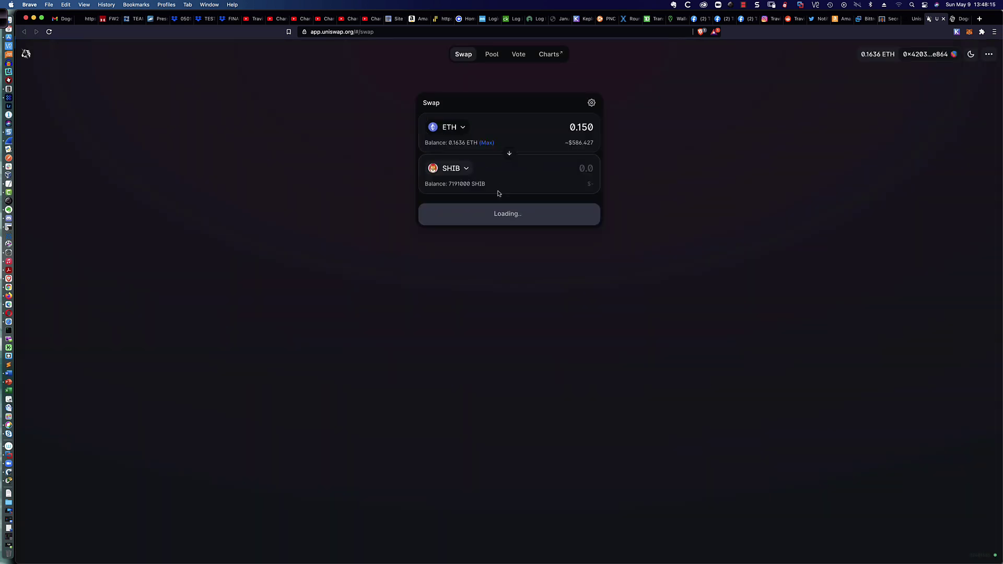
Step: Confirm the 0.15 ETH swap for about 42107700 SHIB, approve it in MetaMask, and close the notice
click(508, 225)
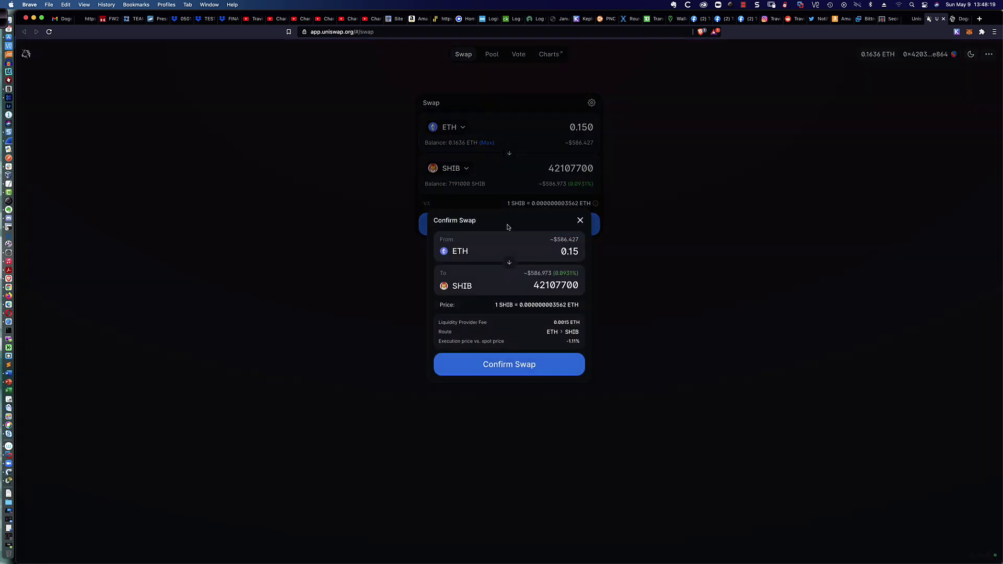
click(516, 363)
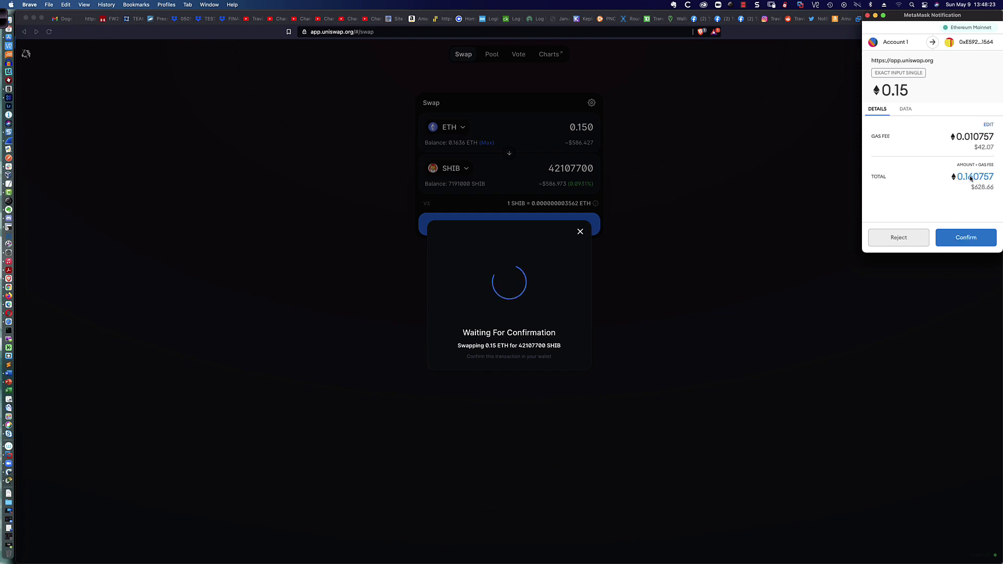
click(959, 236)
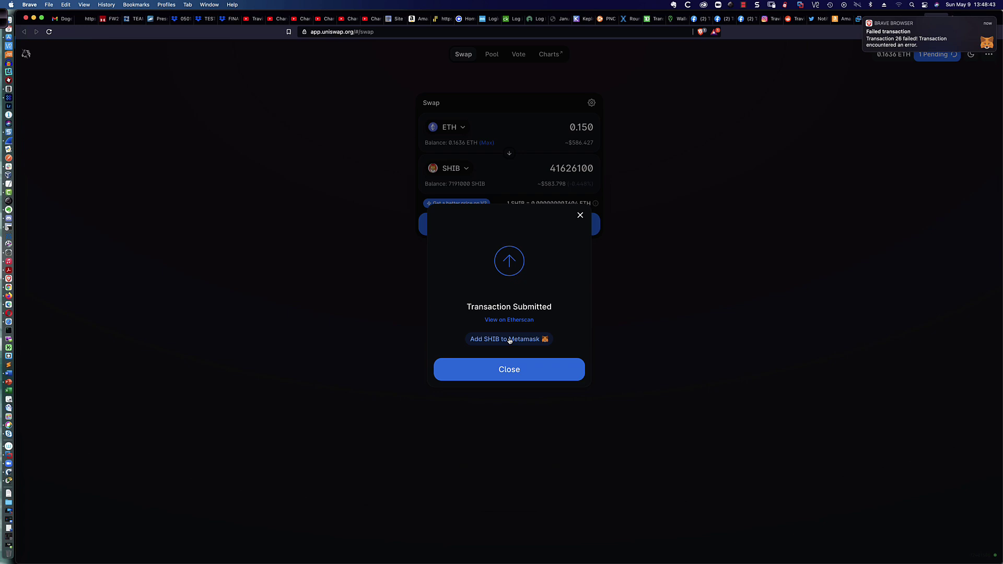
click(510, 370)
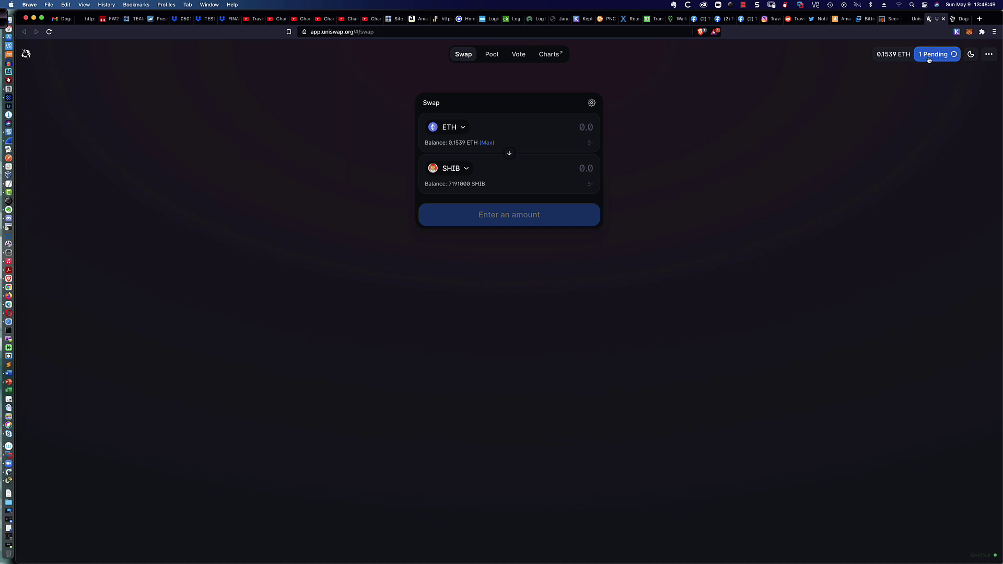
Step: Review the swap capture in Snagit, then return to the browser's Etherscan transaction page
key(super+Tab)
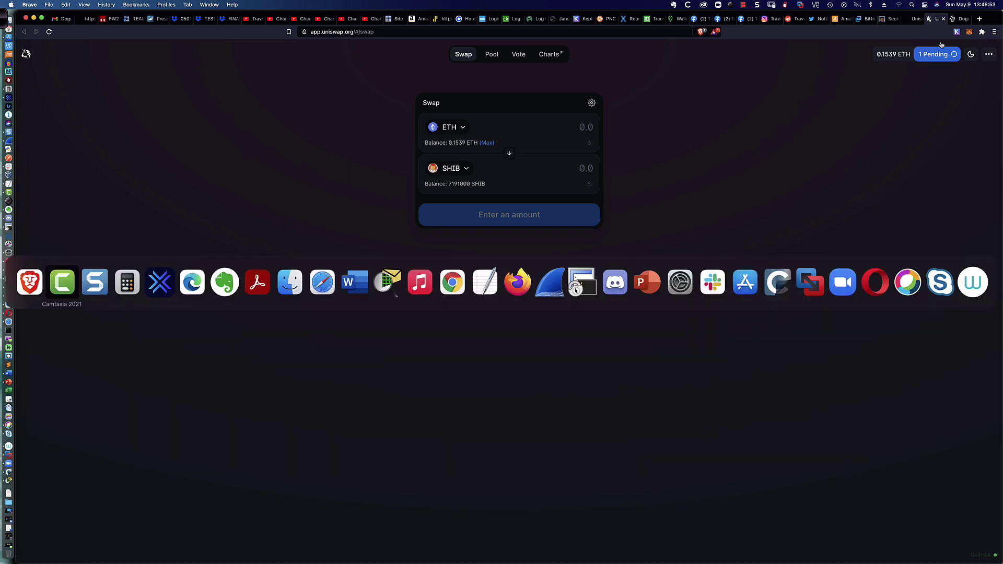
key(super+Tab)
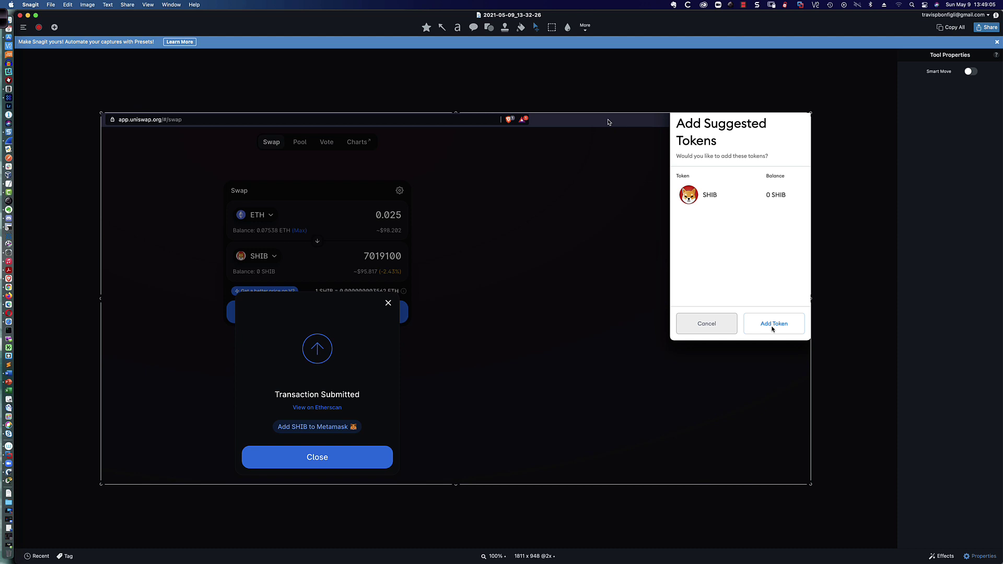
key(super+Tab)
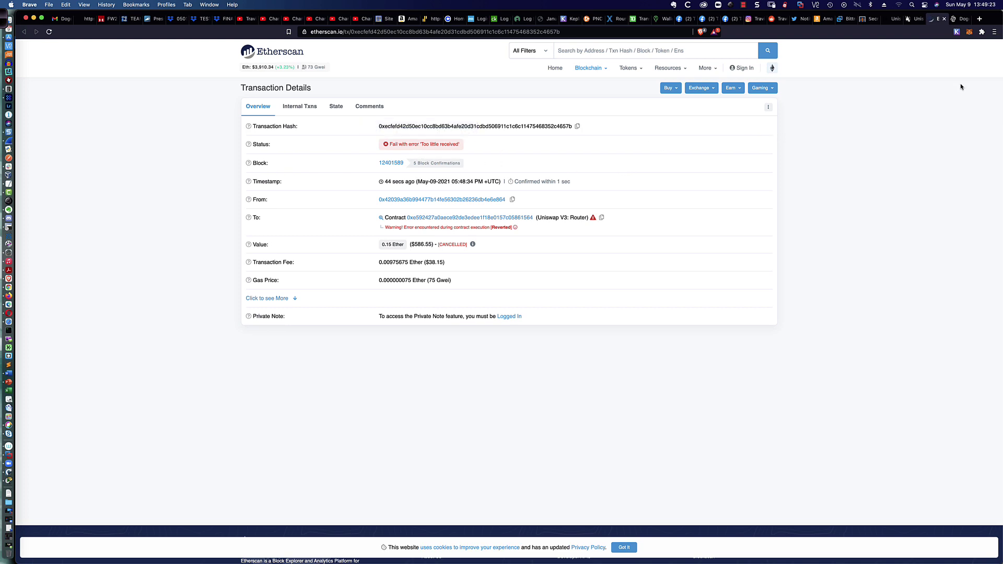
click(969, 32)
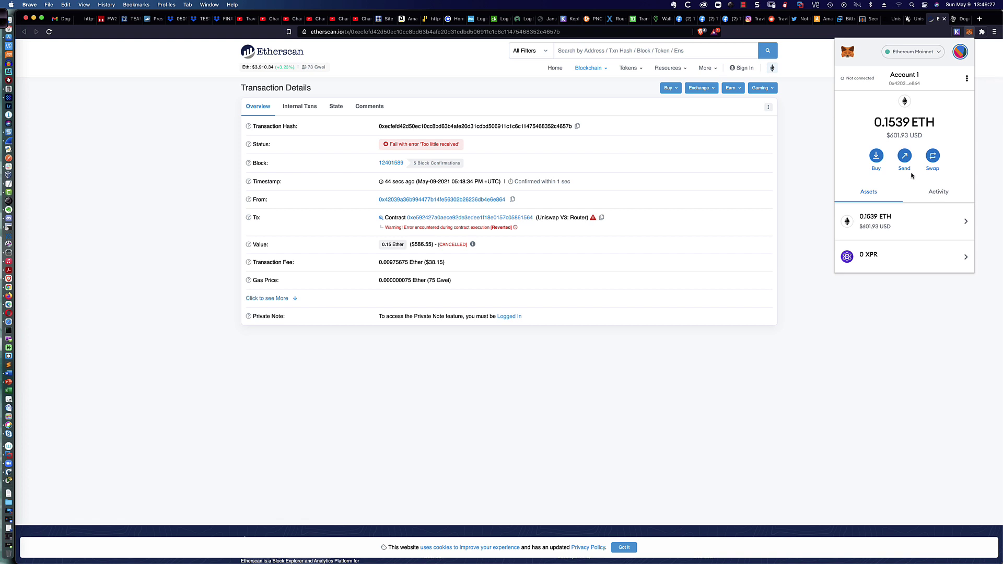
scroll(911, 176, down, 3)
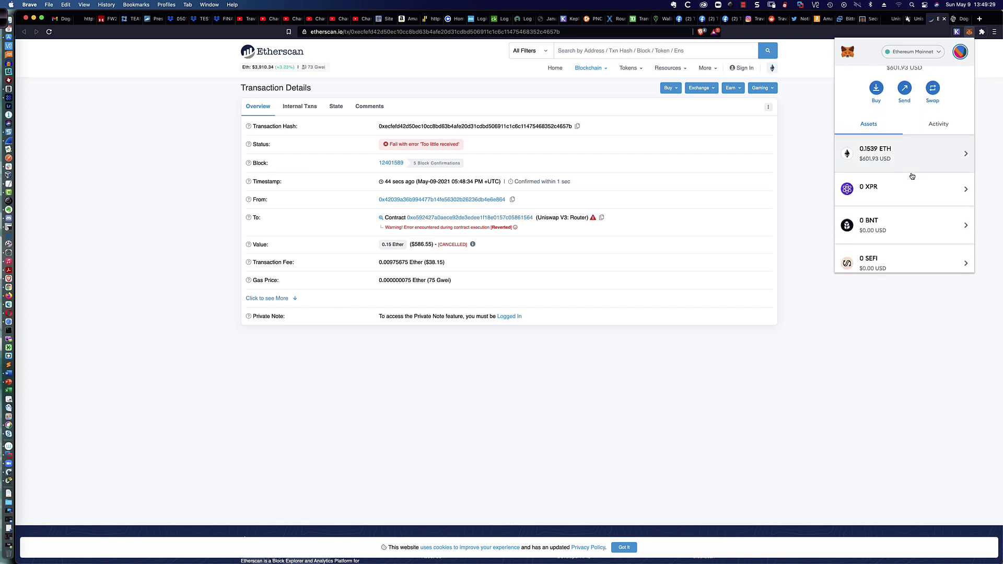
scroll(911, 176, down, 3)
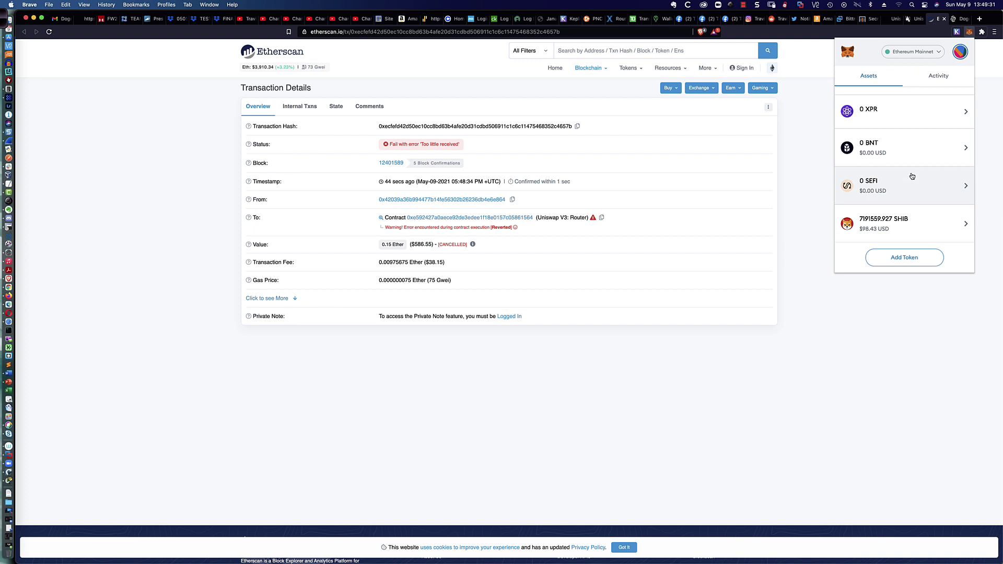
scroll(912, 176, up, 6)
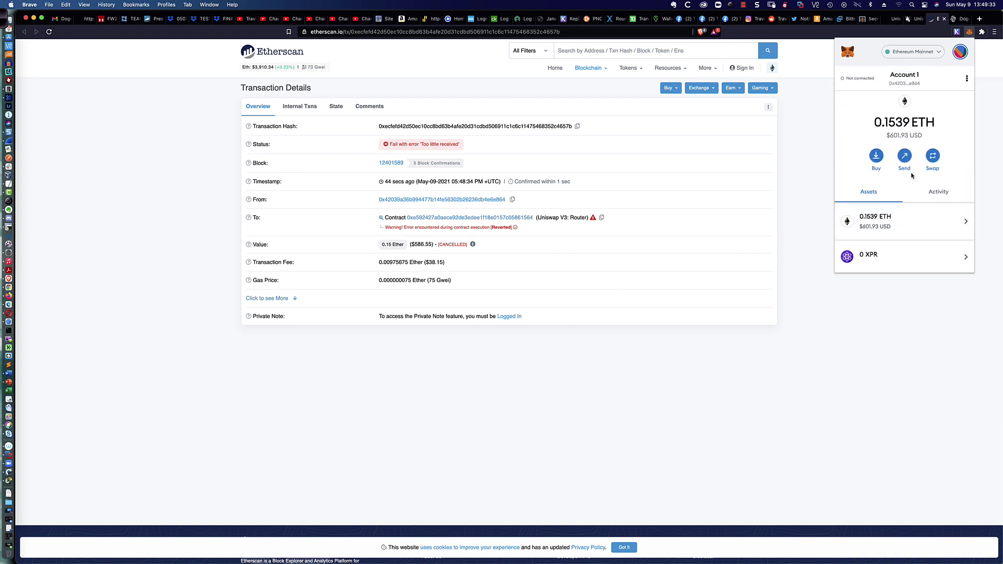
scroll(903, 168, down, 1)
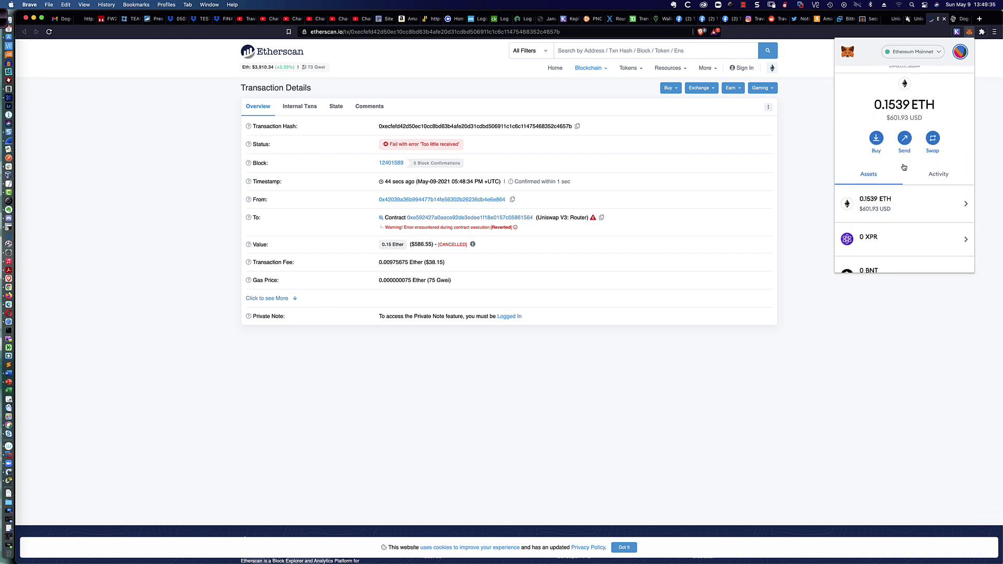
scroll(904, 167, up, 1)
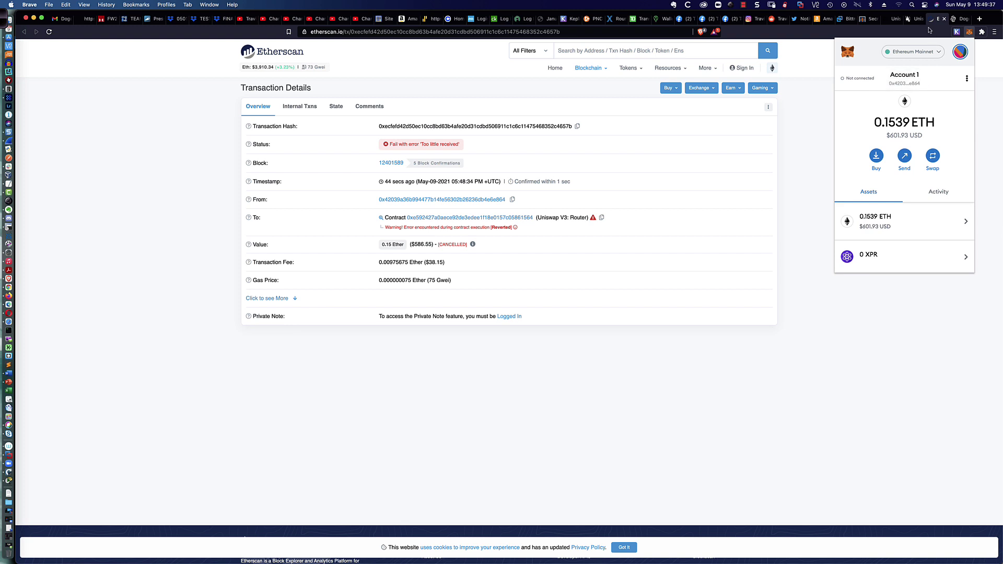
click(962, 19)
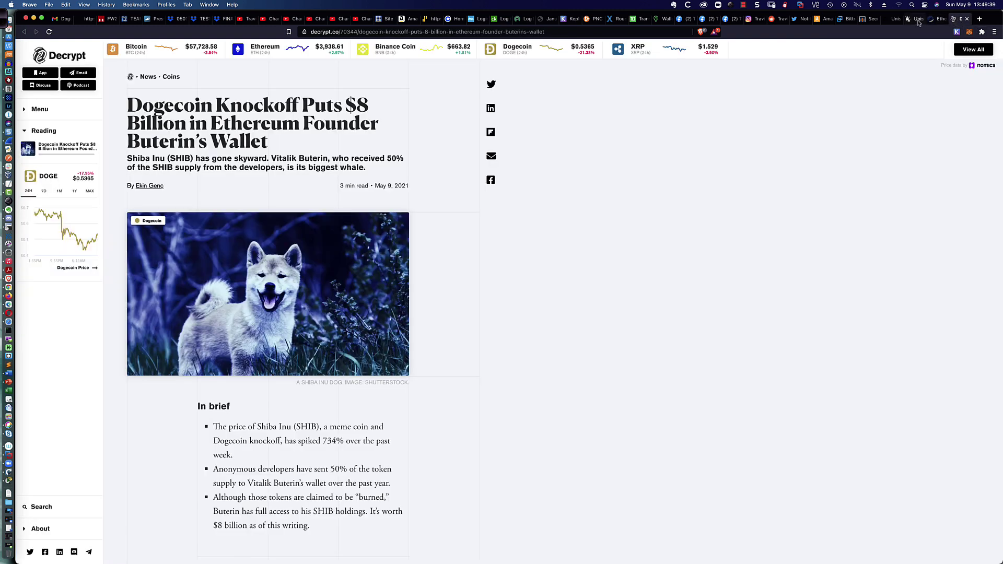
click(918, 21)
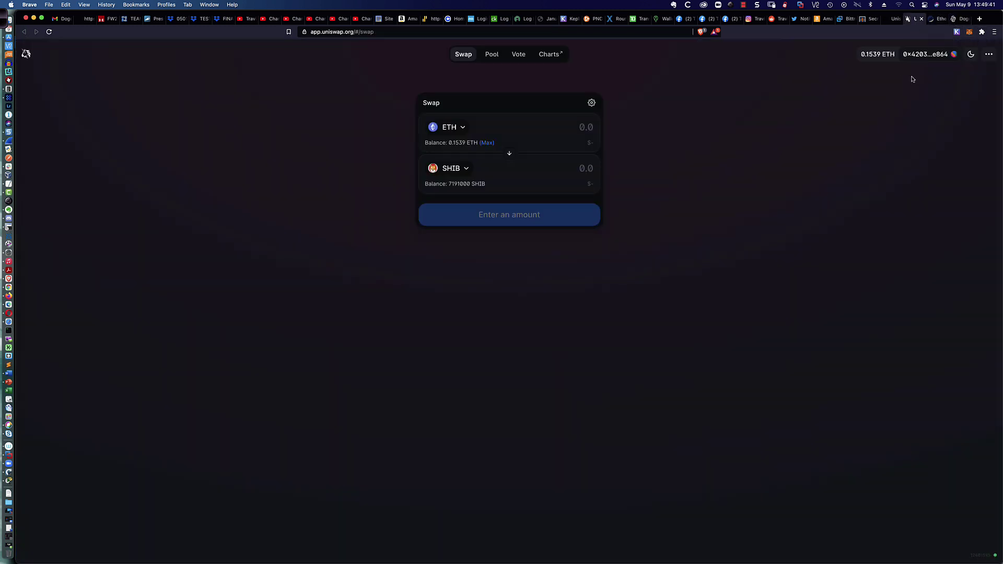
key(super+r)
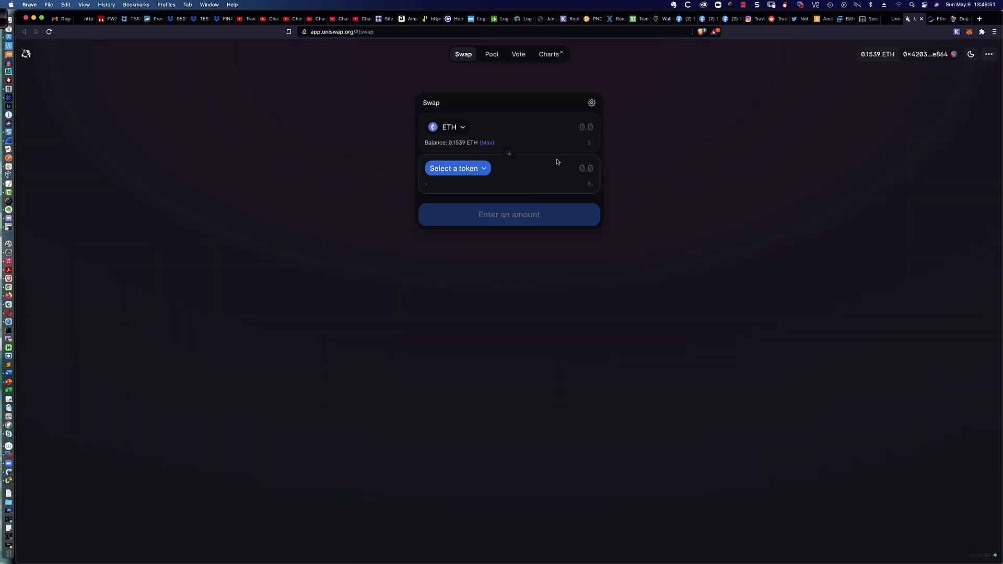
click(968, 33)
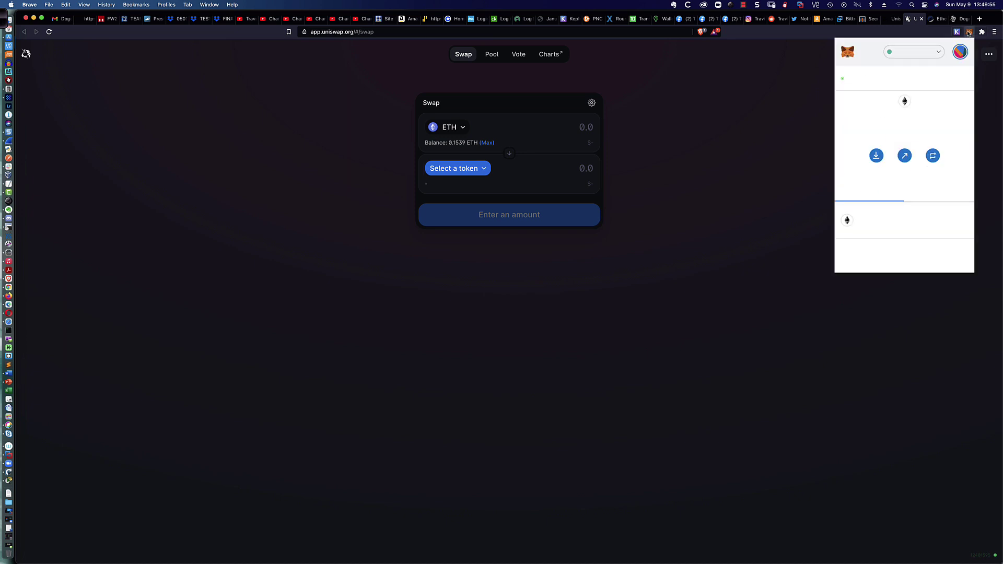
scroll(932, 105, down, 1)
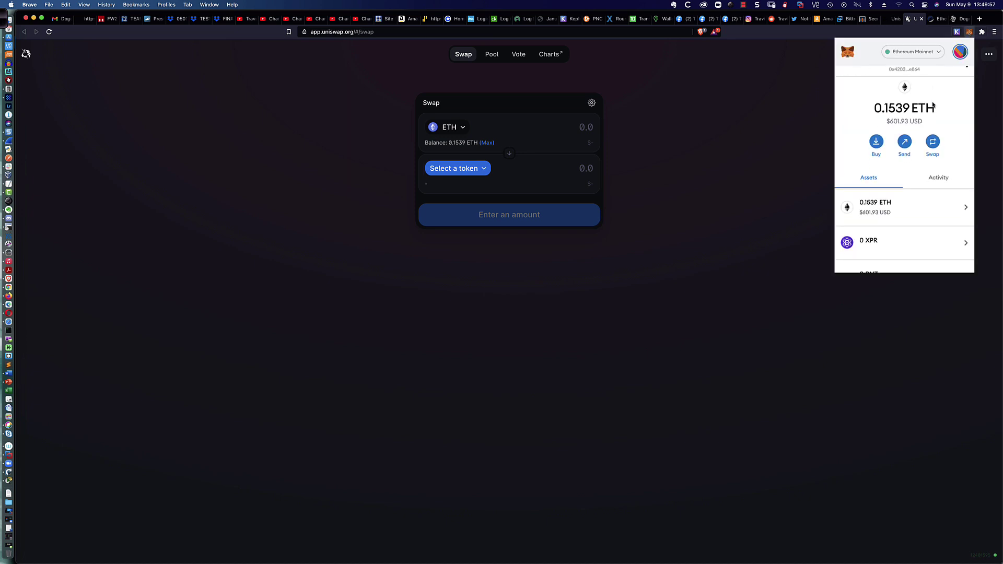
scroll(933, 105, up, 1)
click(939, 18)
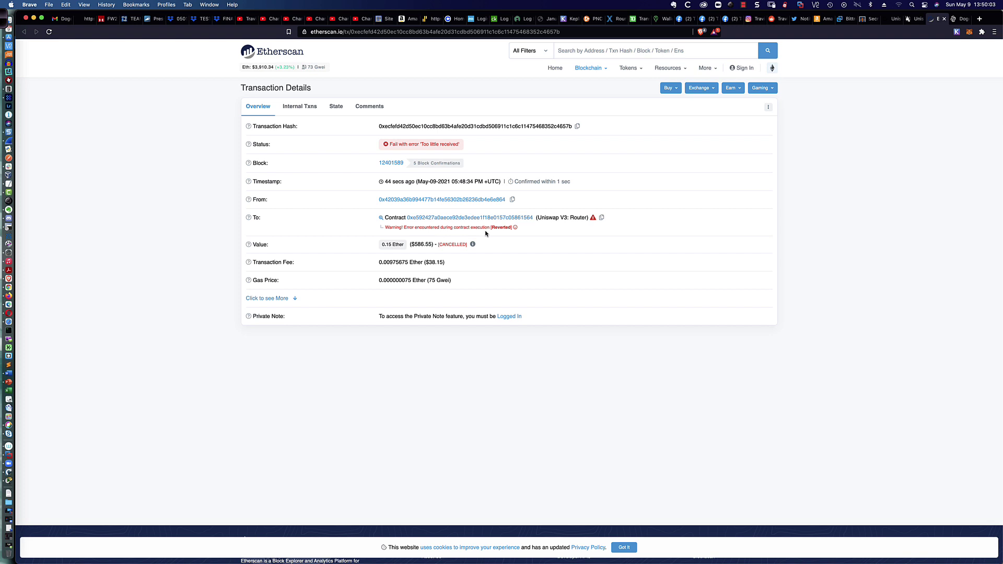
Step: Close the Etherscan page, go back to the Uniswap swap app, and reload it
mouse_move(452, 244)
click(944, 20)
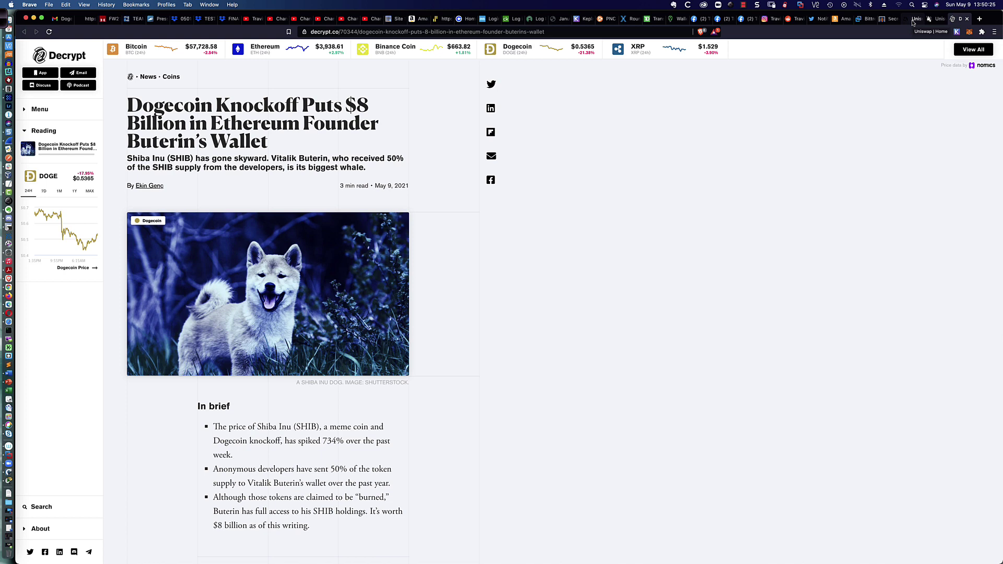
click(913, 19)
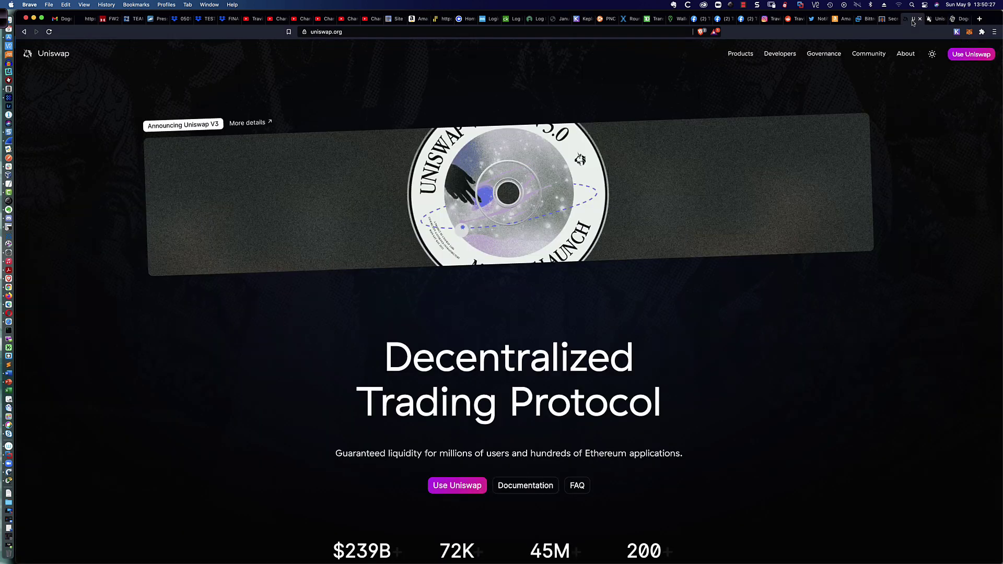
click(936, 20)
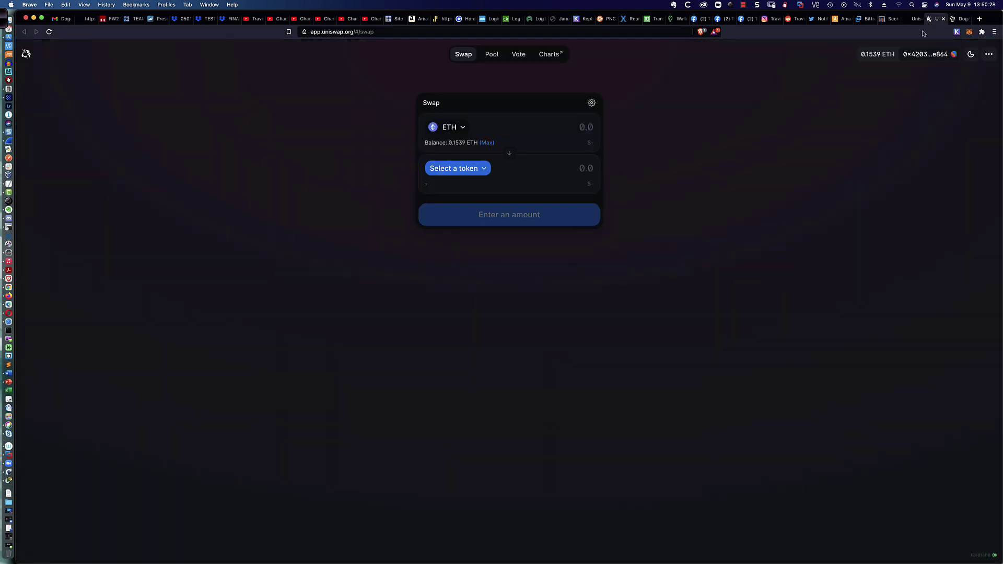
click(474, 173)
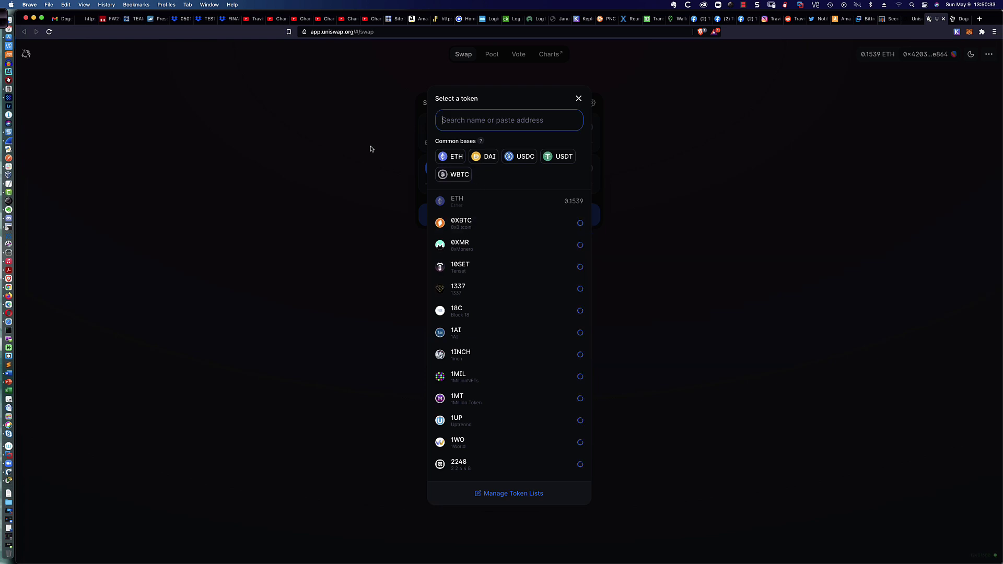
click(49, 32)
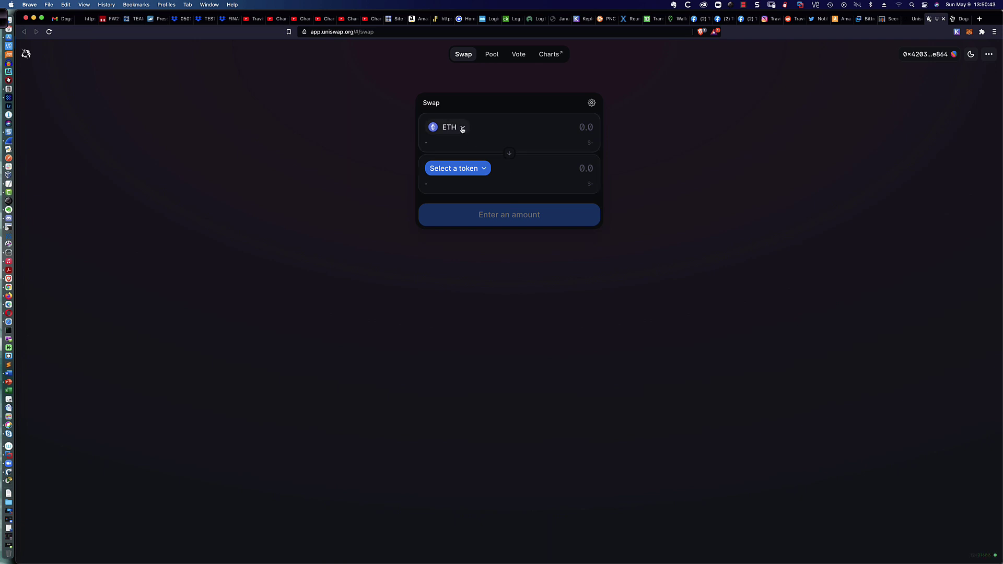
Step: Select SHIB as the token to sell, showing its 7191000 SHIB balance
click(462, 130)
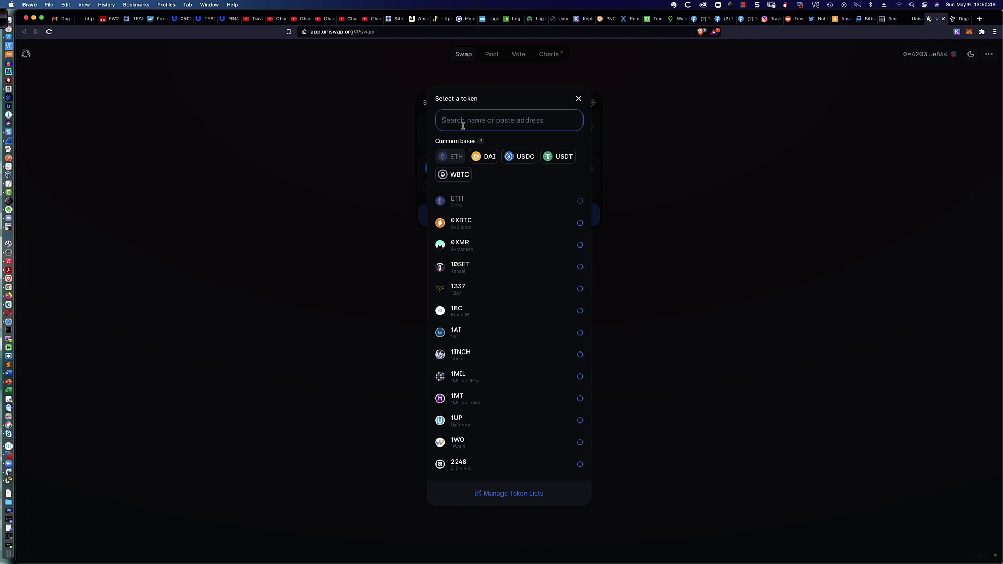
text(SHIB)
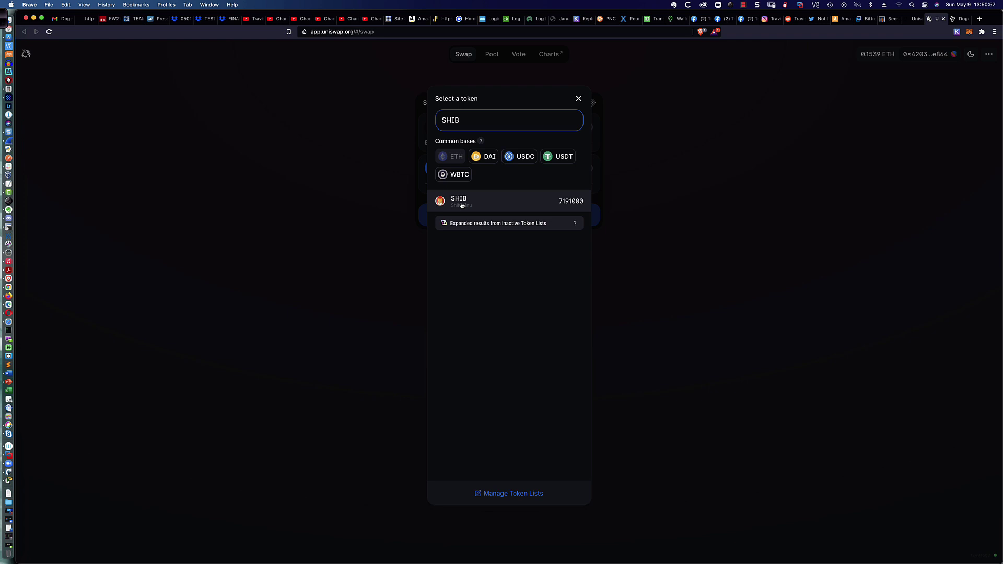
click(461, 205)
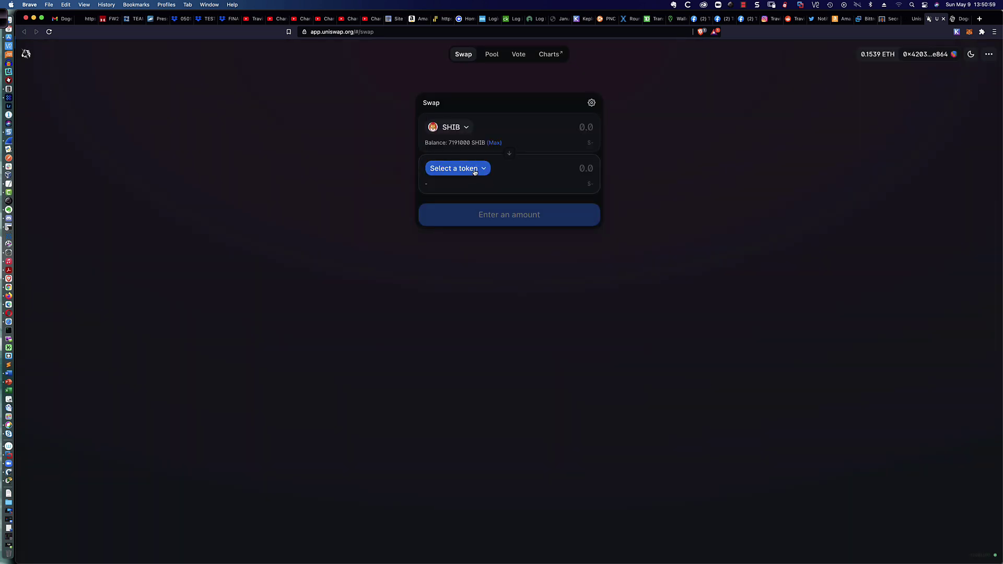
Step: Reverse the swap direction and pay with ETH so SHIB is received
click(510, 154)
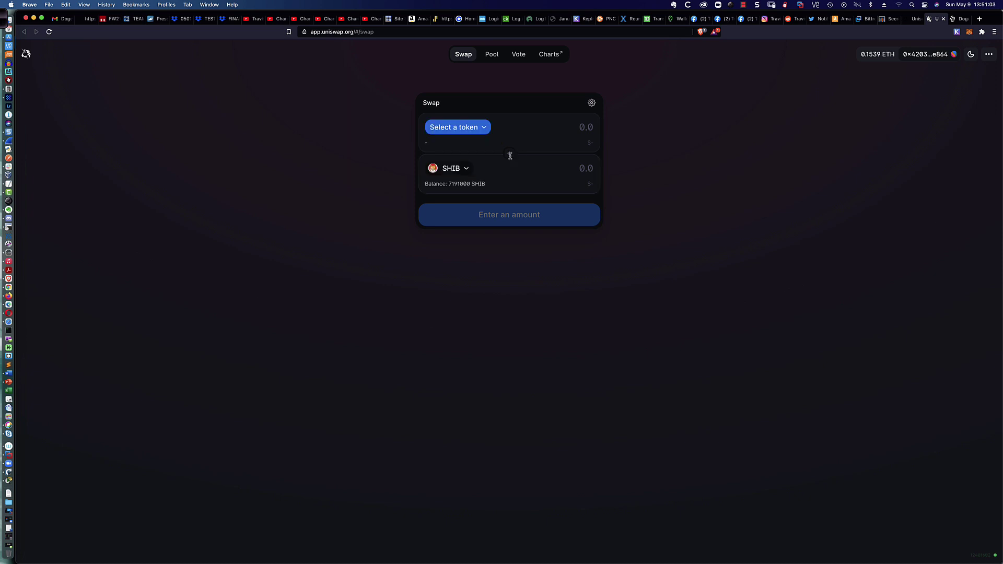
click(470, 129)
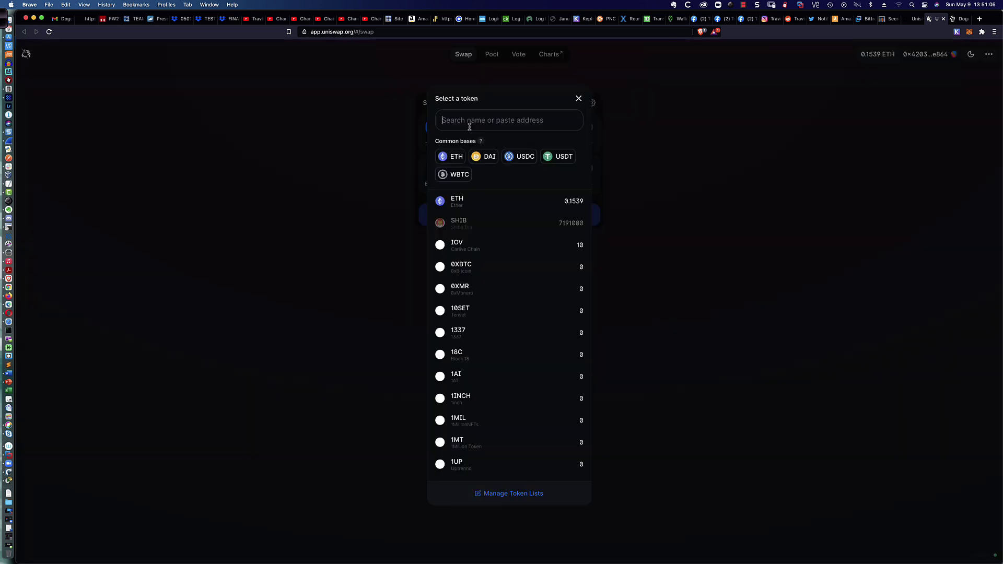
click(450, 156)
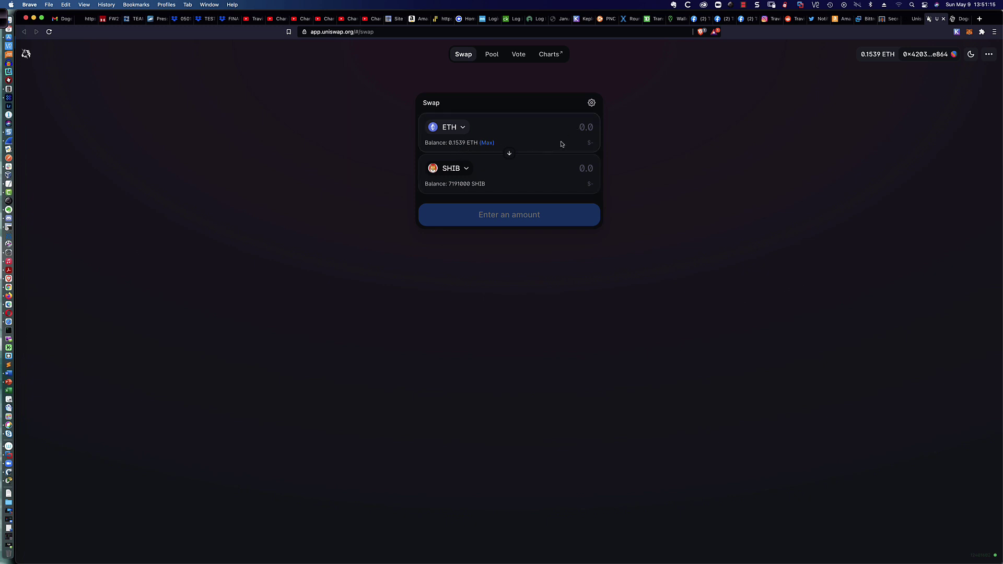
Step: Enter 0.140 ETH (about $546.89), quoting 38499600 SHIB
text(0.15)
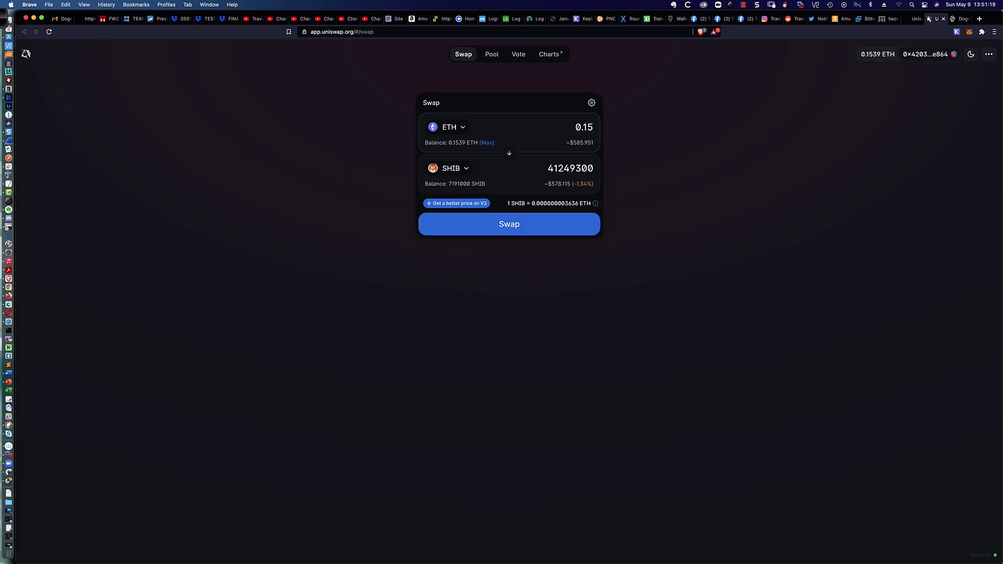
key(BackSpace)
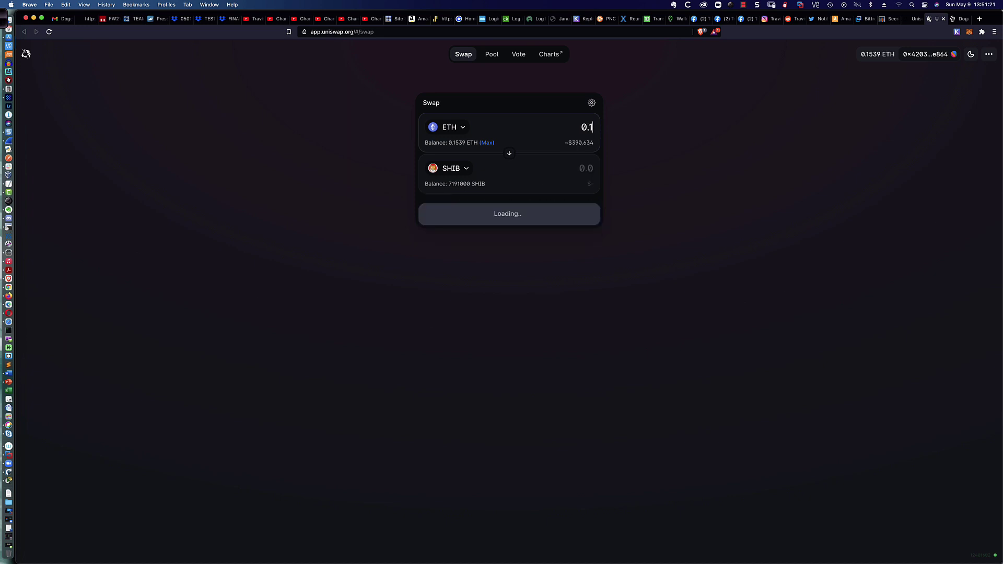
text(45)
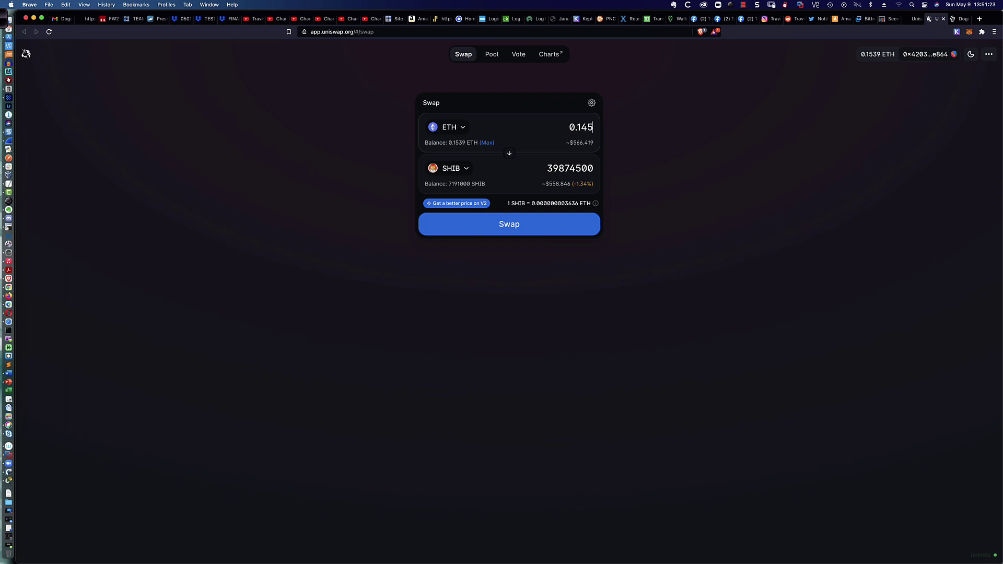
key(BackSpace)
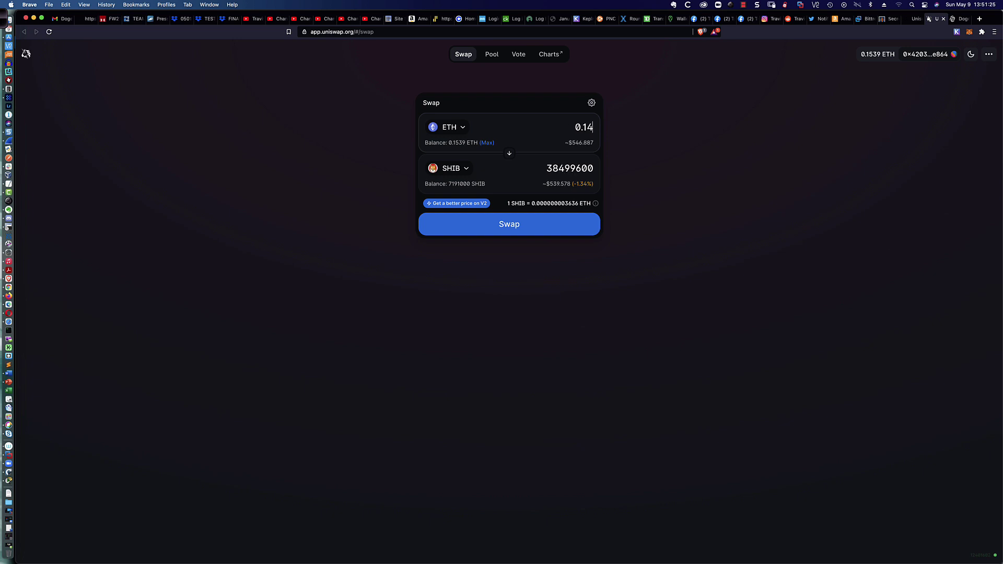
text(0)
Step: Confirm the 0.14 ETH to 38,499,600 SHIB swap, approve it in MetaMask, and dismiss the submitted notice
click(513, 227)
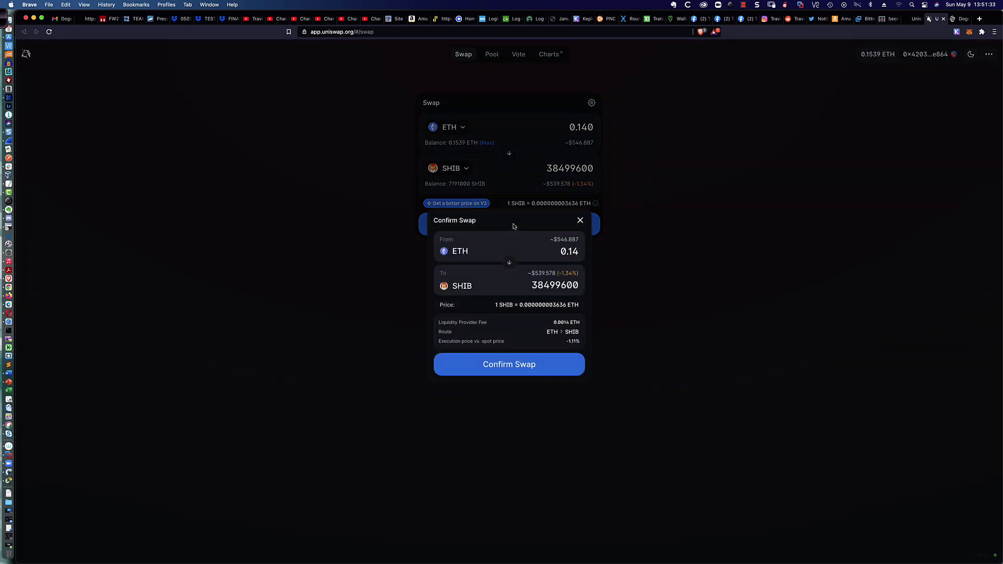
click(505, 368)
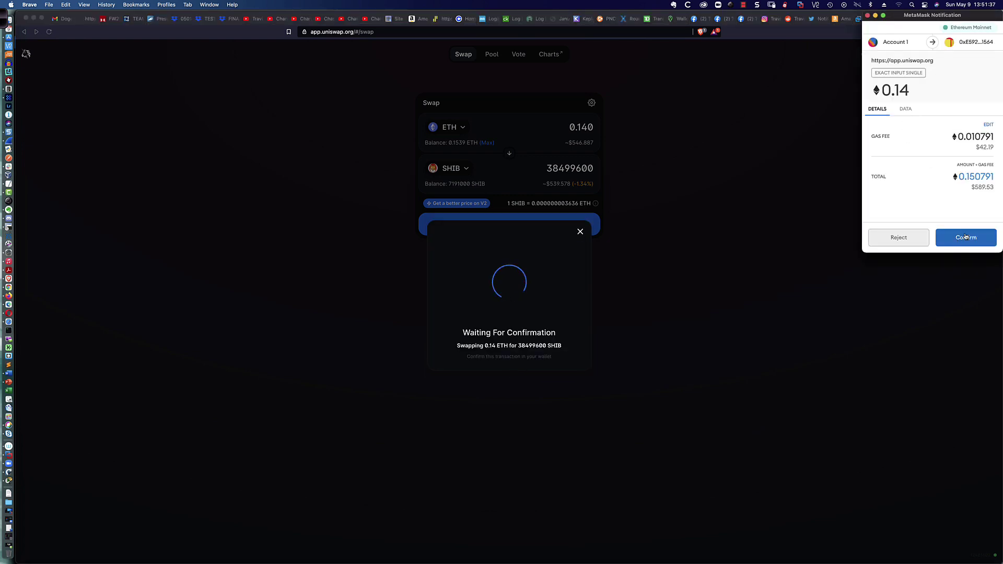
click(965, 238)
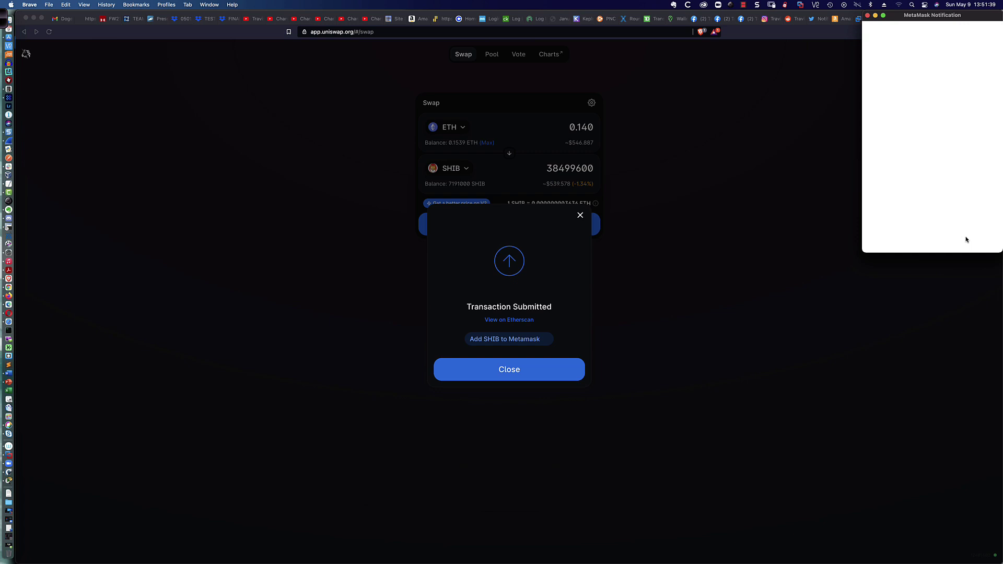
click(489, 370)
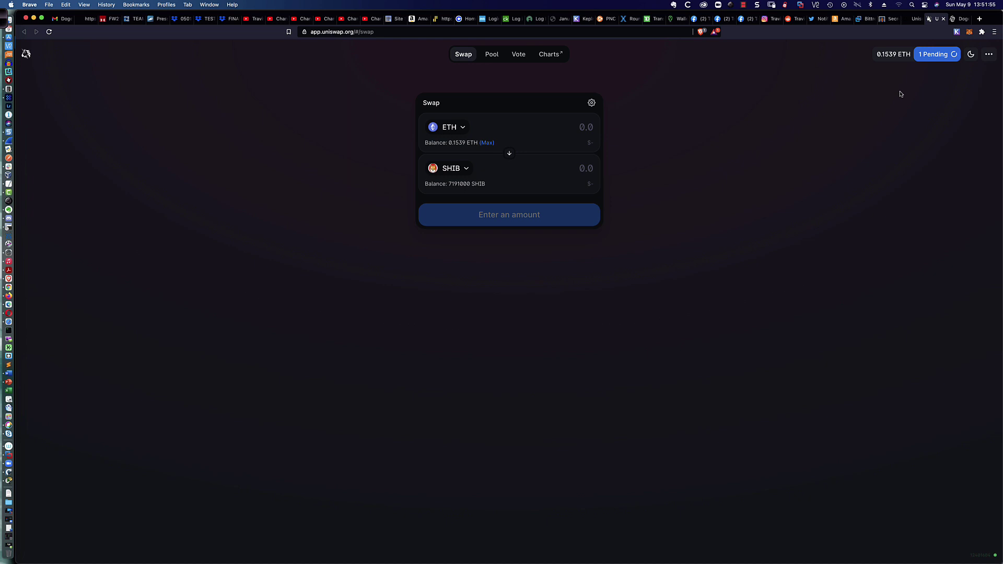
key(super+Tab)
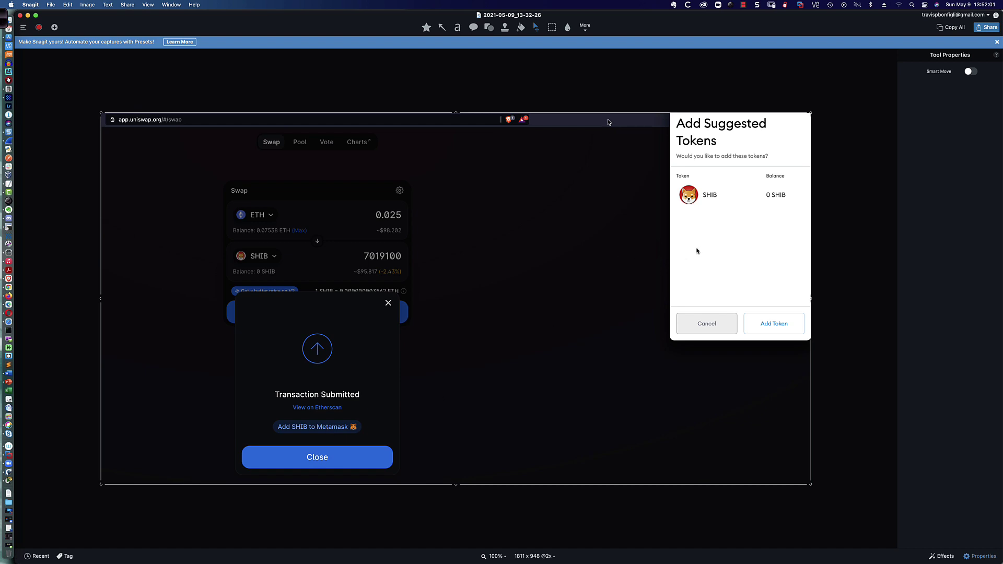
key(super+Tab)
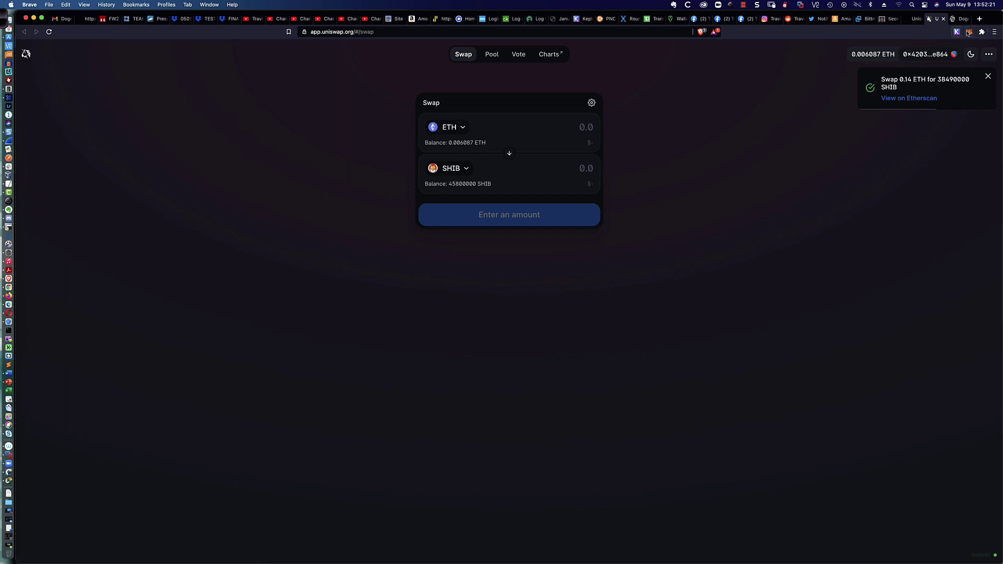
click(968, 32)
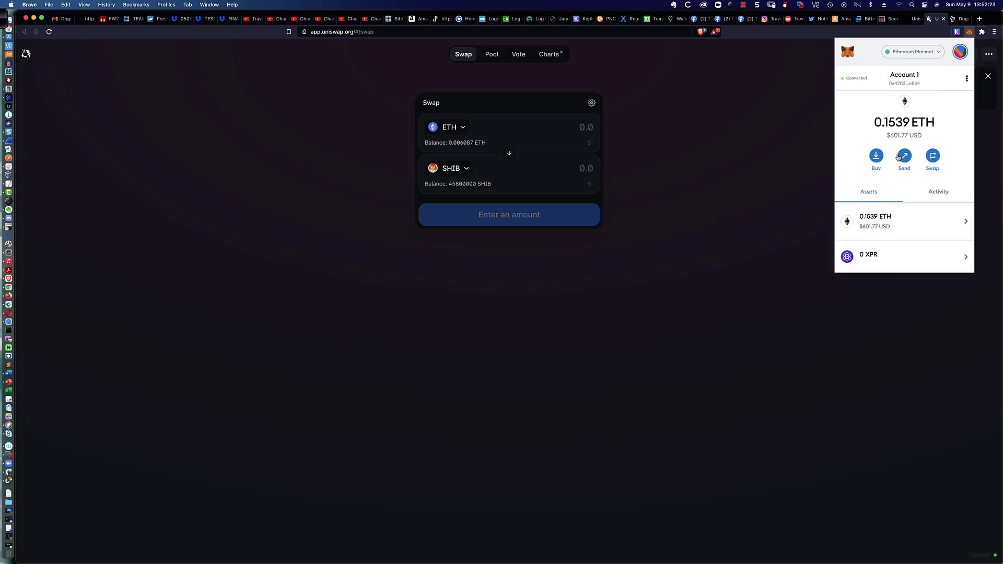
scroll(883, 177, down, 5)
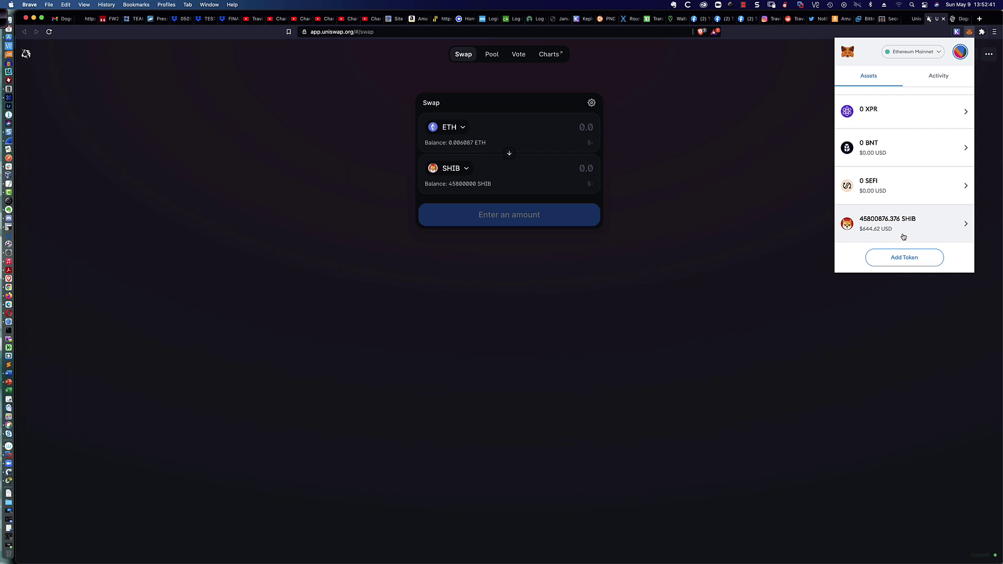
scroll(904, 133, up, 5)
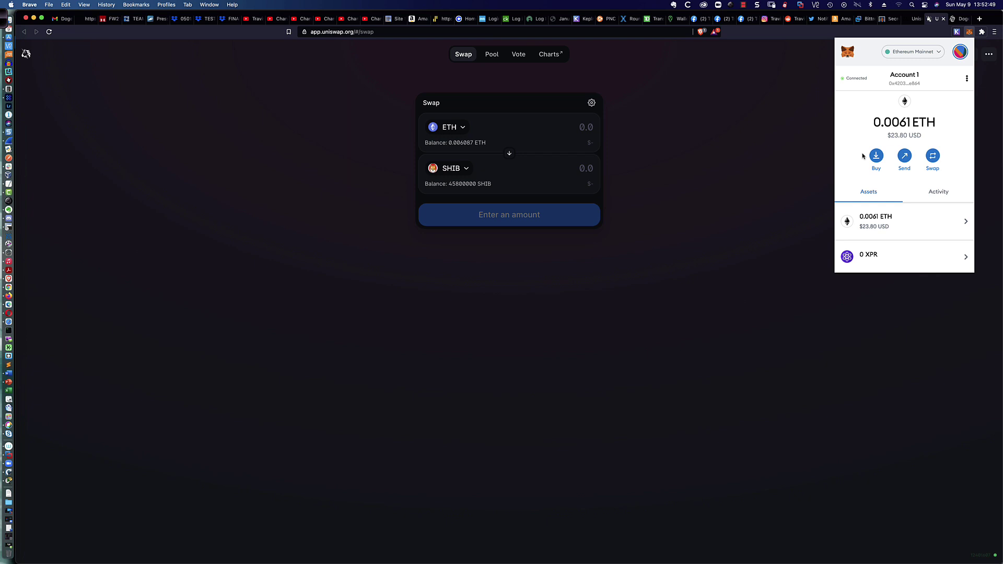
click(783, 122)
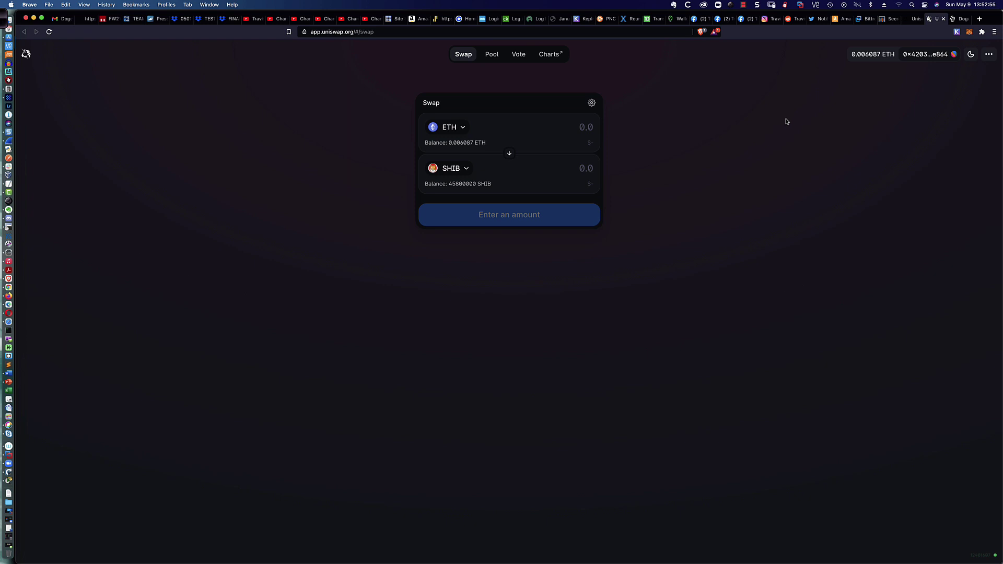
click(969, 32)
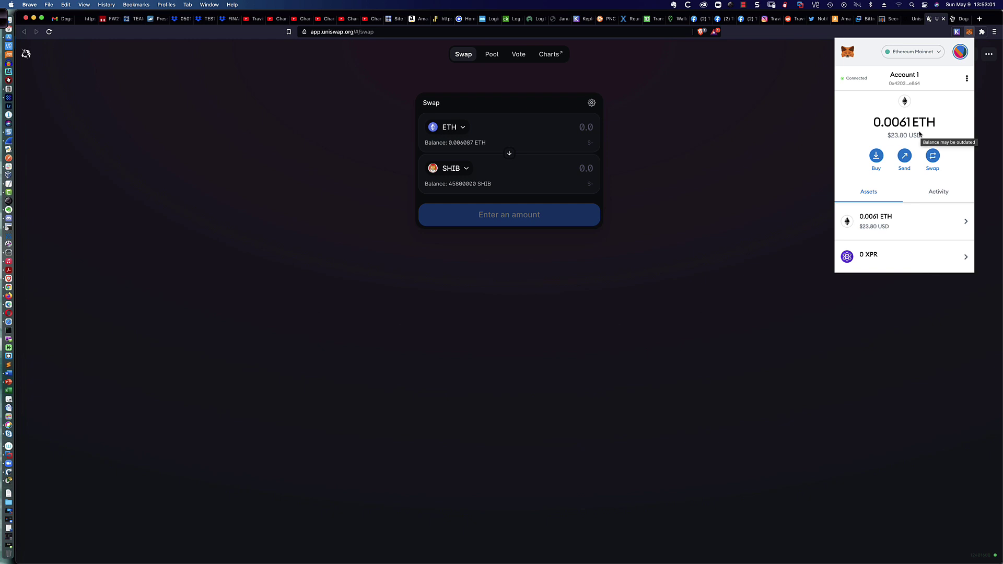
click(662, 183)
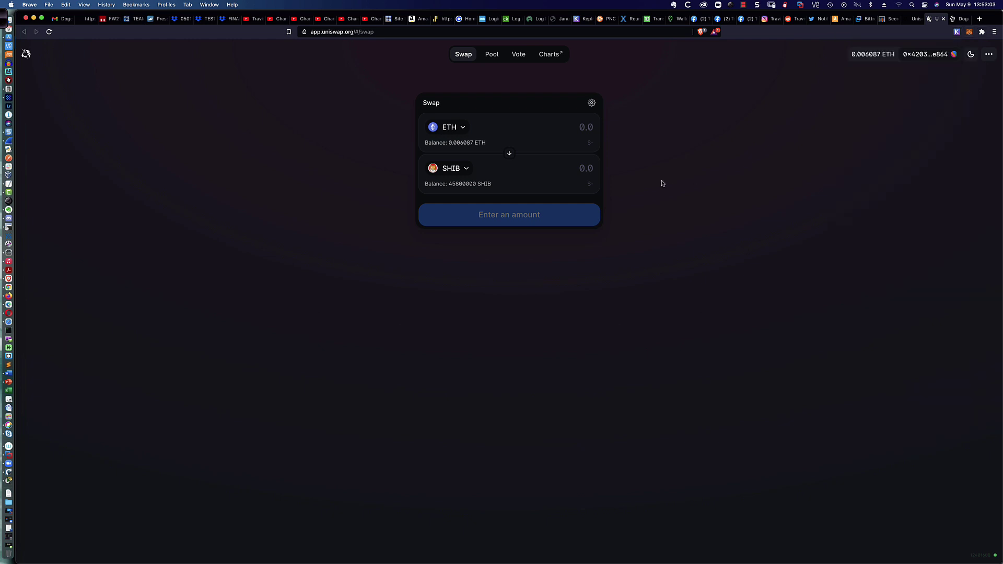